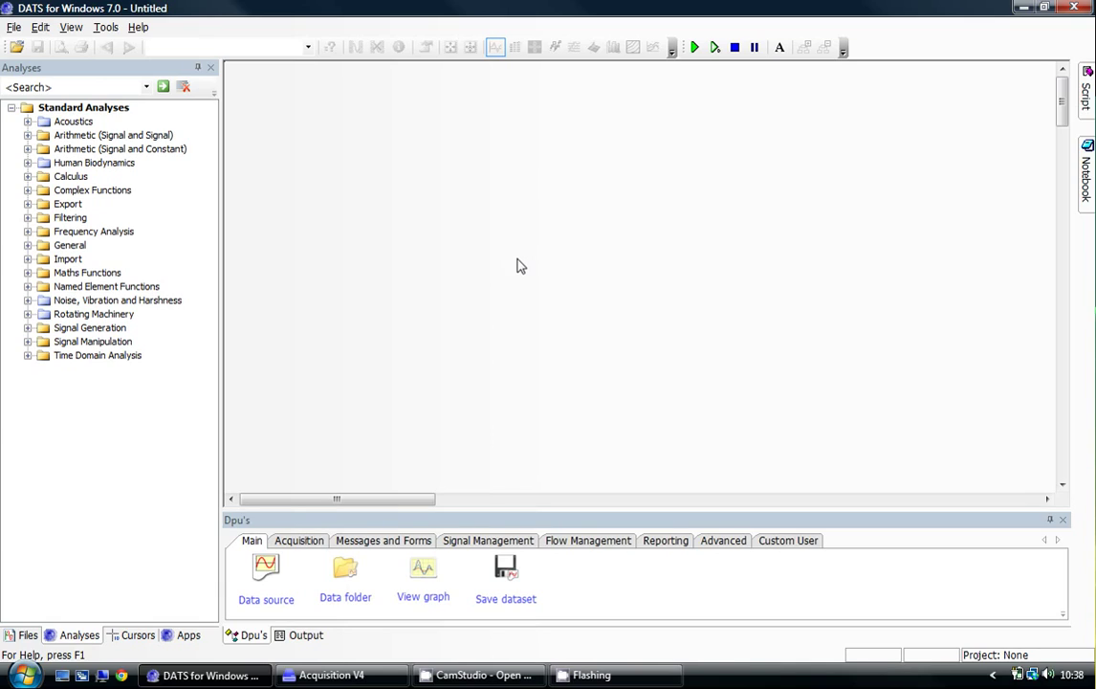
Step: Load Capture-001.dac as a data source on the worksheet and review the list of signals it contains
click(27, 635)
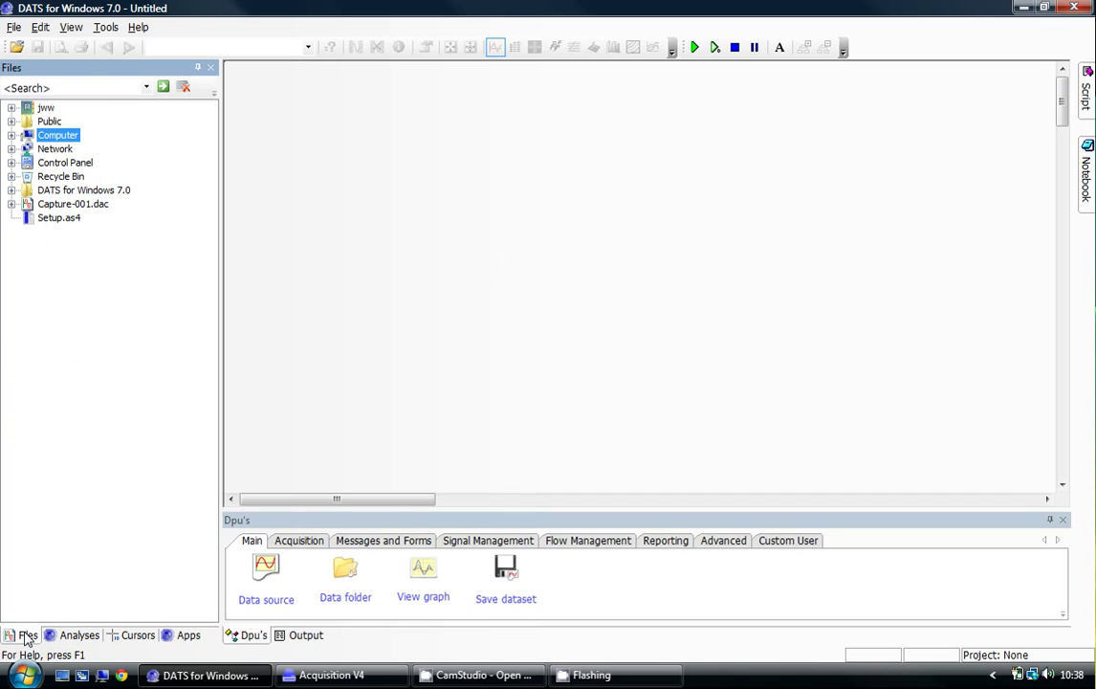
click(50, 207)
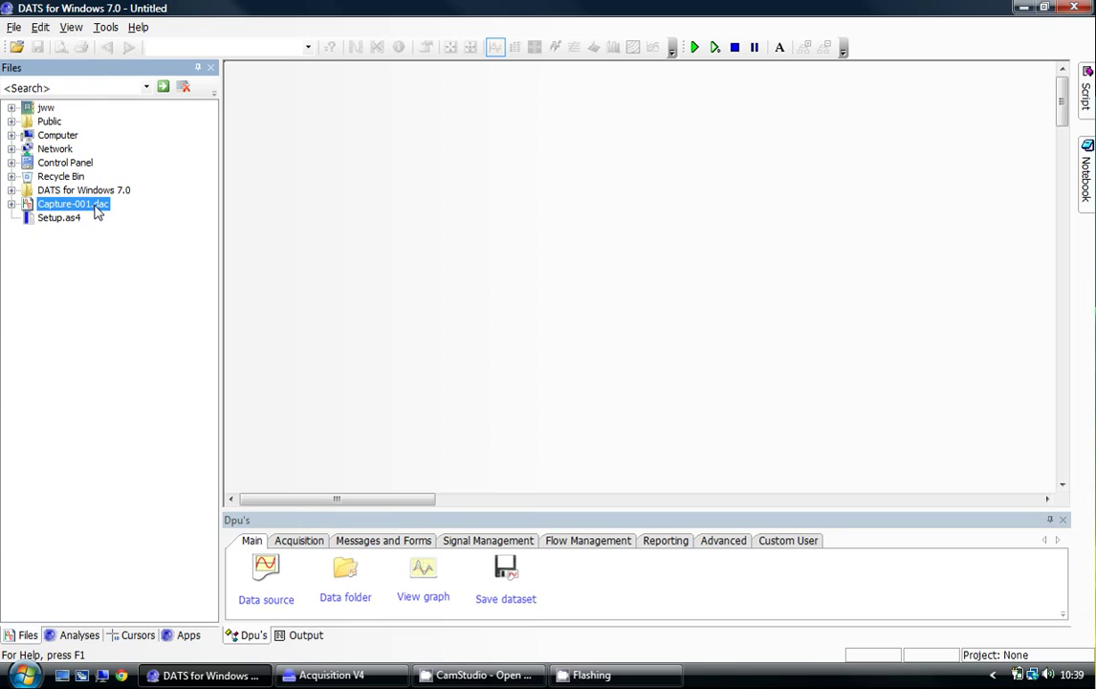
double_click(30, 207)
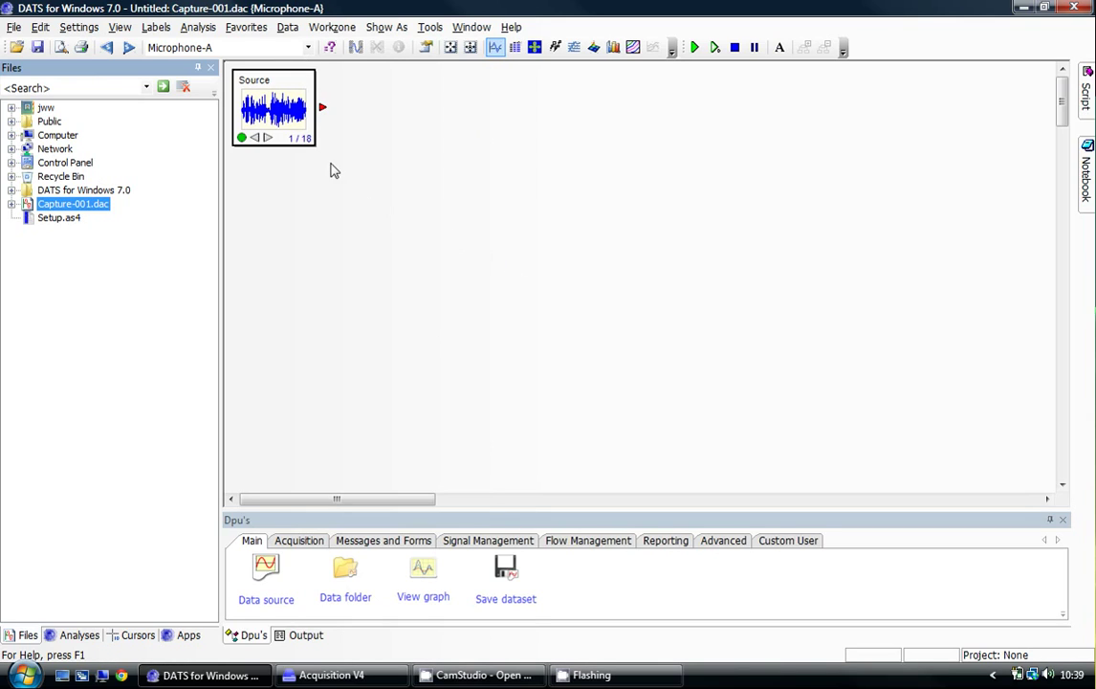
click(308, 47)
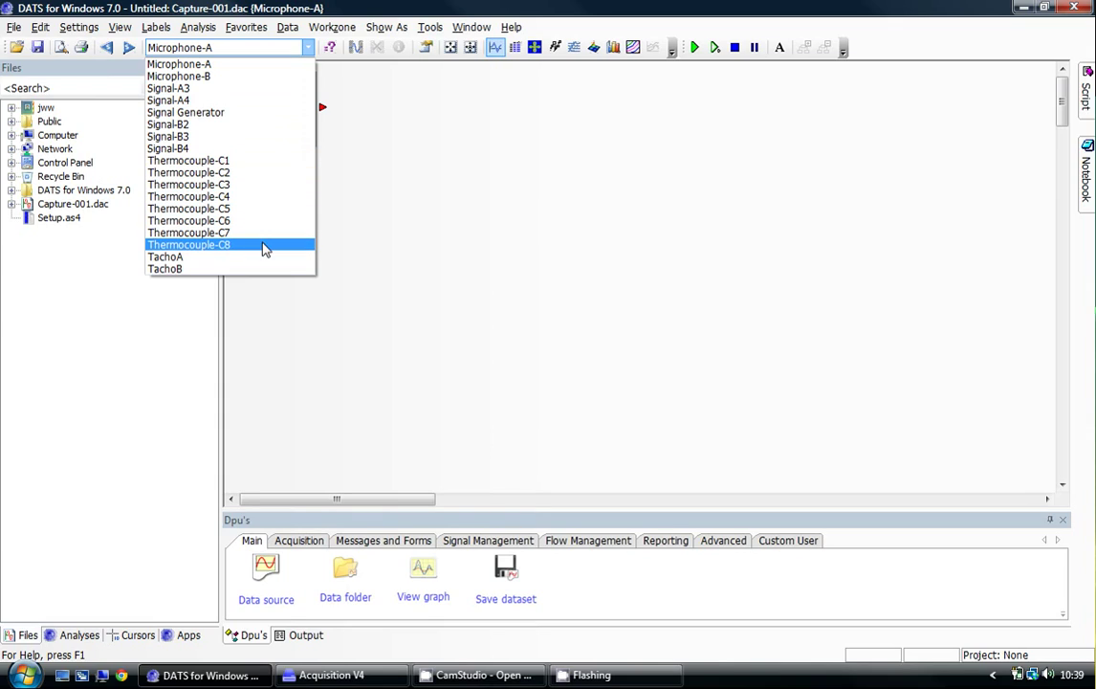
click(402, 205)
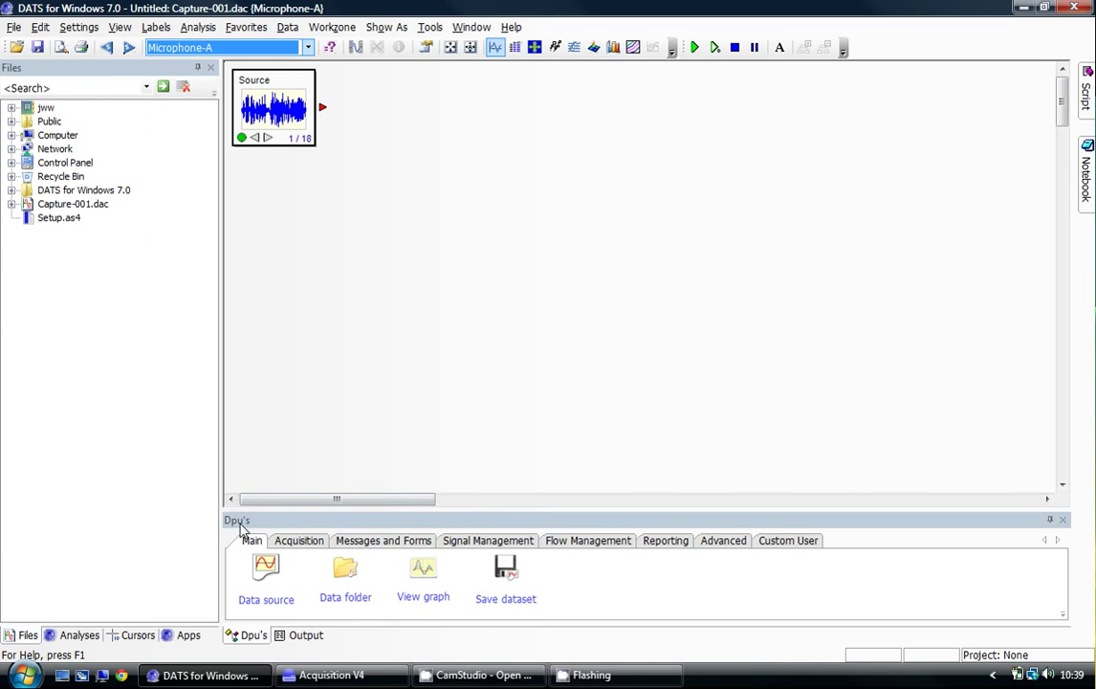
Step: Place a Select signals element beside the source and connect the source output to its input
click(488, 541)
drag(561, 585, 437, 113)
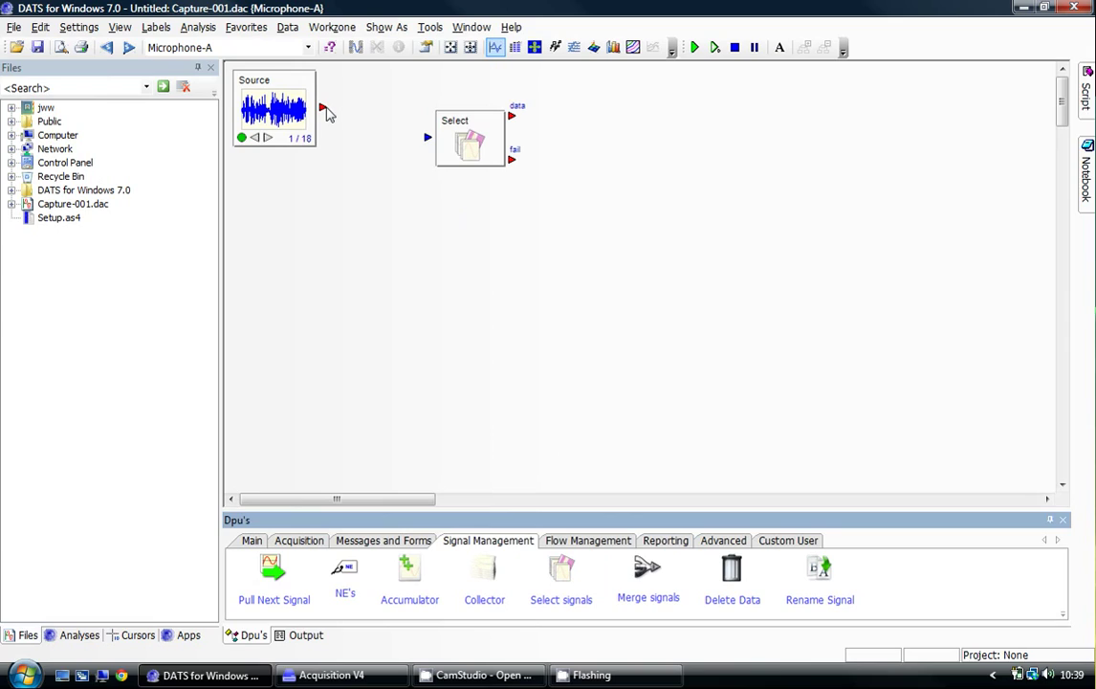
drag(327, 113, 429, 142)
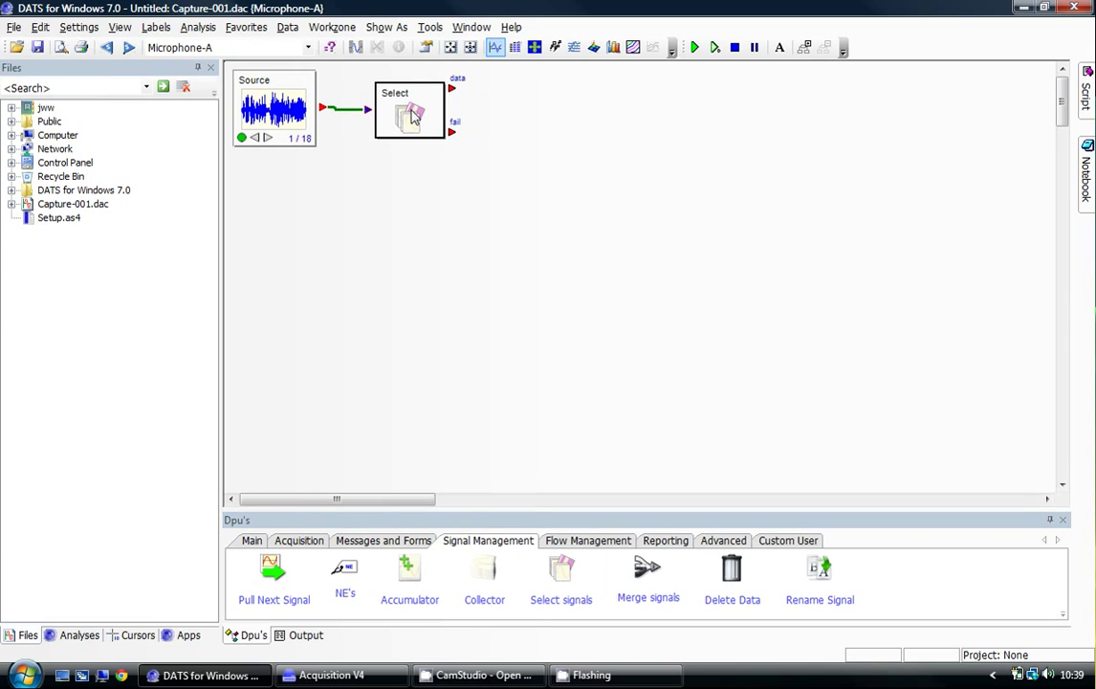
drag(413, 117, 406, 114)
Step: Apply a named element filter to the Select element using $SIG_UNITS LIKE the thermocouples' temperature unit
double_click(405, 114)
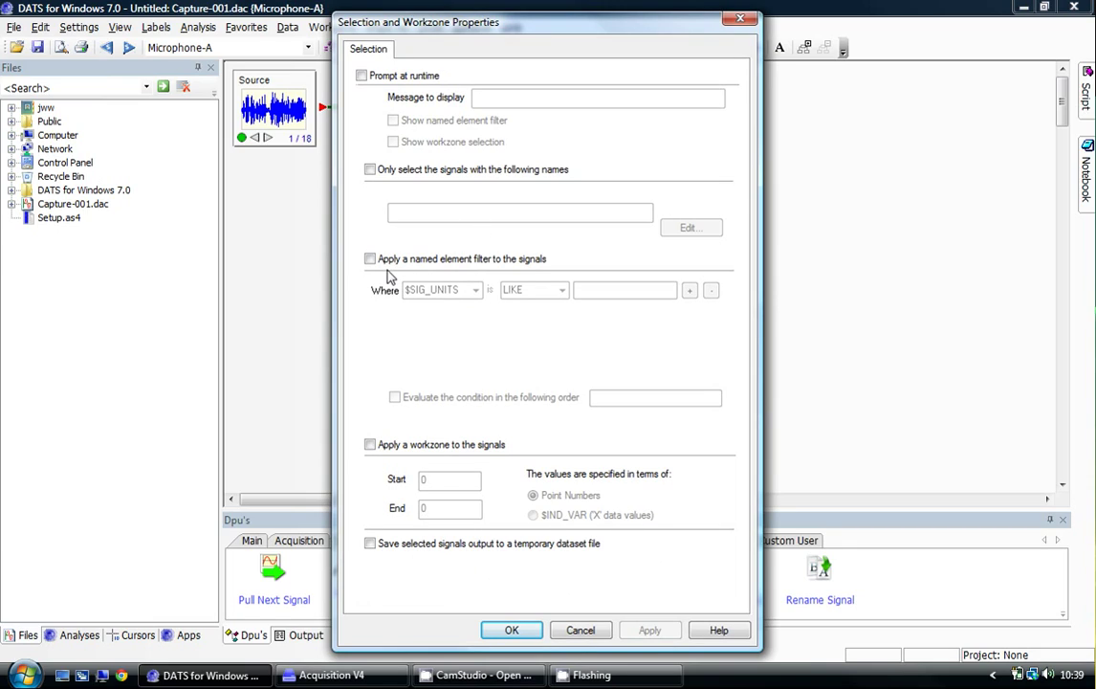
click(524, 266)
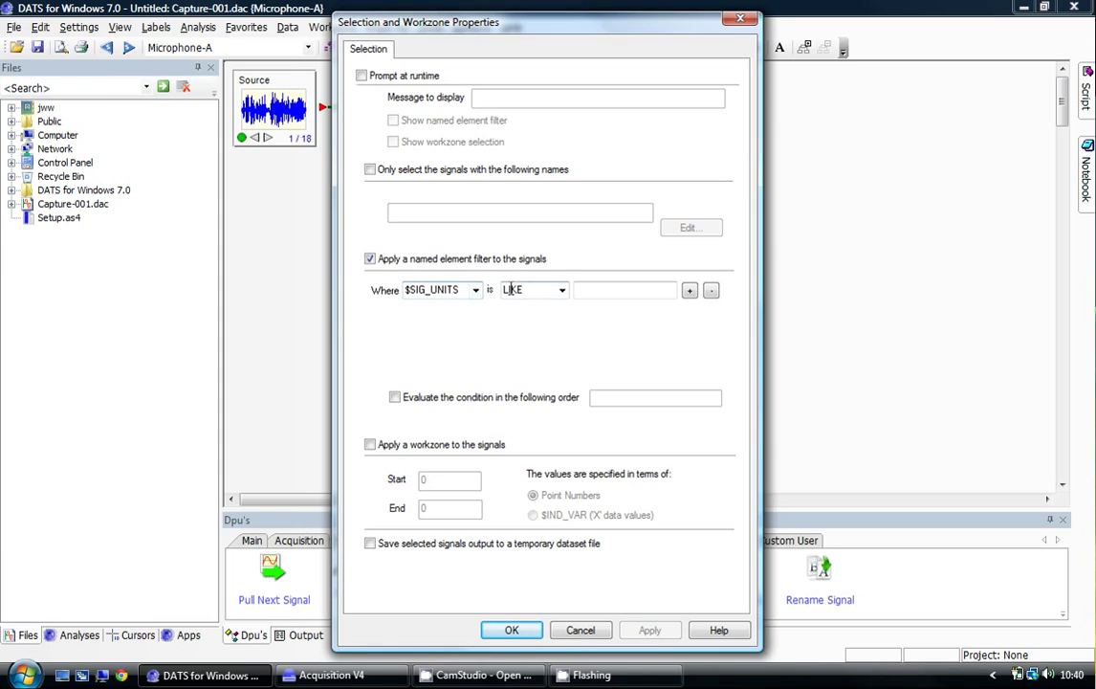
click(587, 288)
click(512, 629)
Step: Add a View graph fed from the Select element's data output and run the worksheet
click(252, 541)
drag(423, 573, 514, 137)
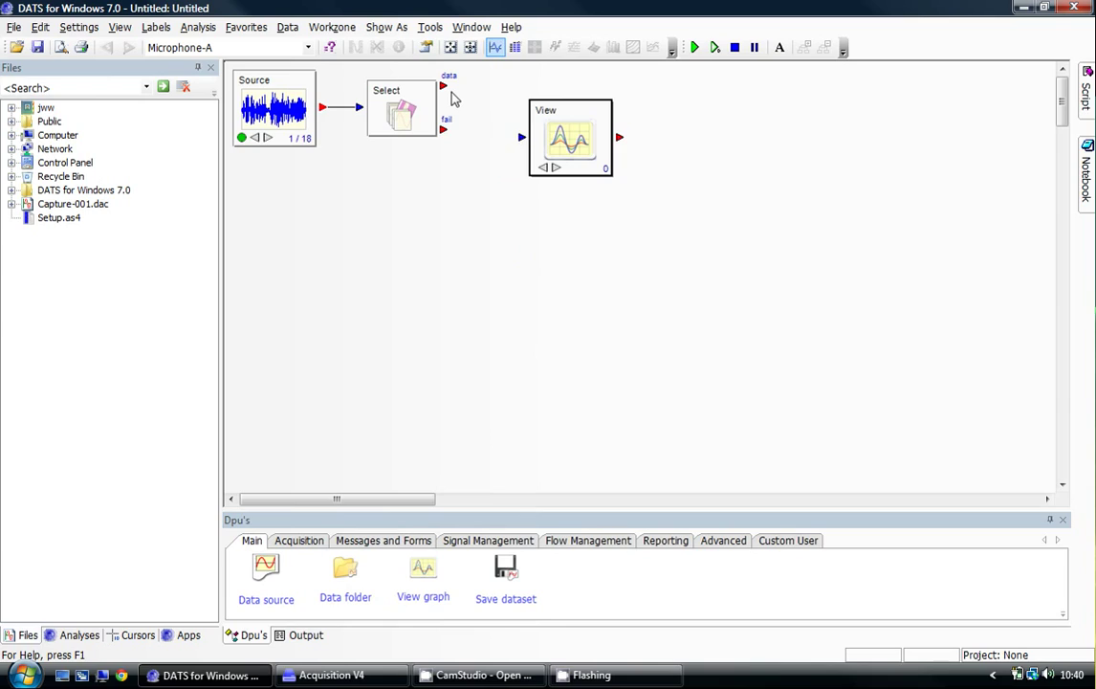
drag(444, 87, 544, 120)
click(695, 47)
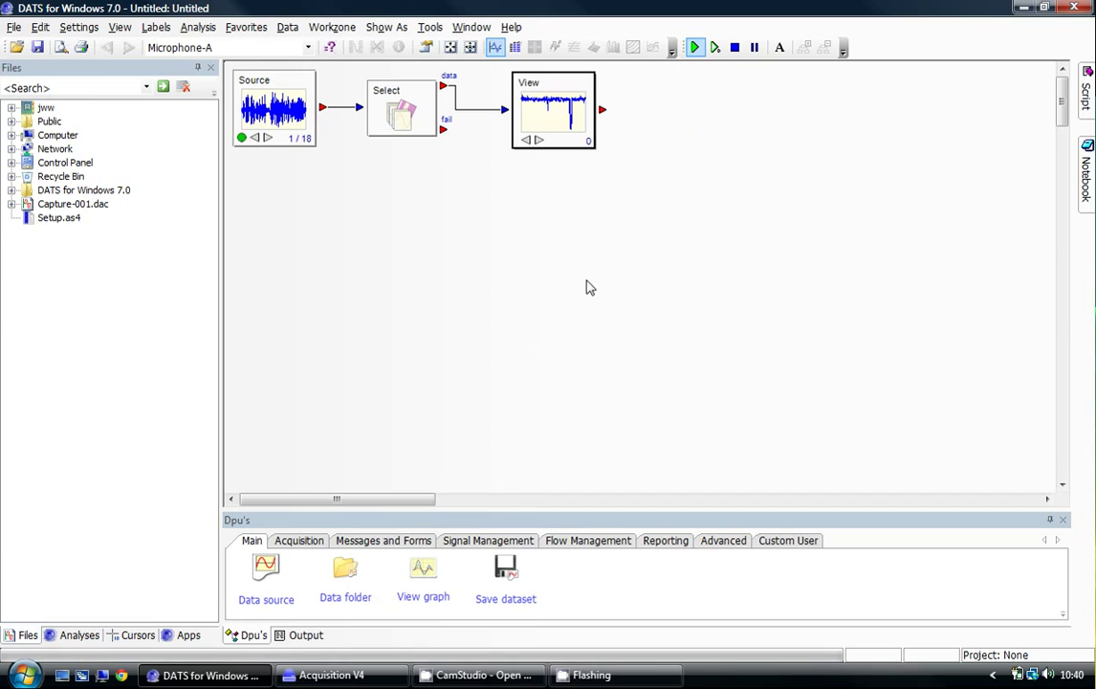
Step: Inspect the filtered signals in the View graph and its signal list, then close the graph window
double_click(521, 120)
click(284, 48)
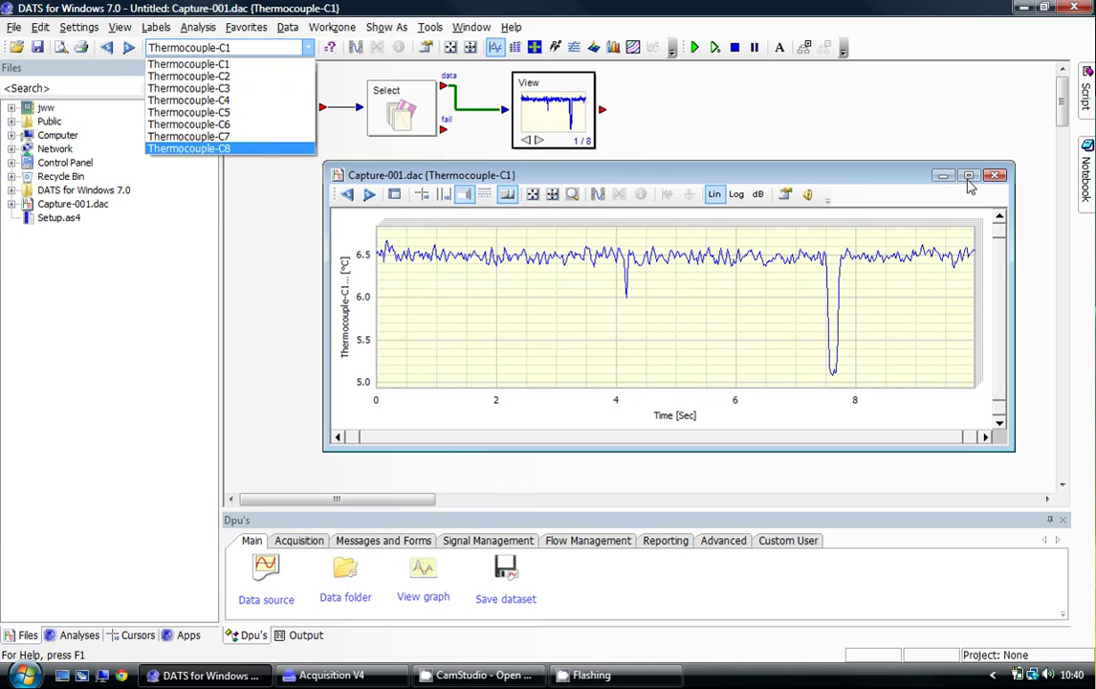
click(1000, 181)
click(995, 176)
Step: Examine the source signals as graphs from Microphone-A through Signal Generator and check the signal list for tacho channels
click(254, 115)
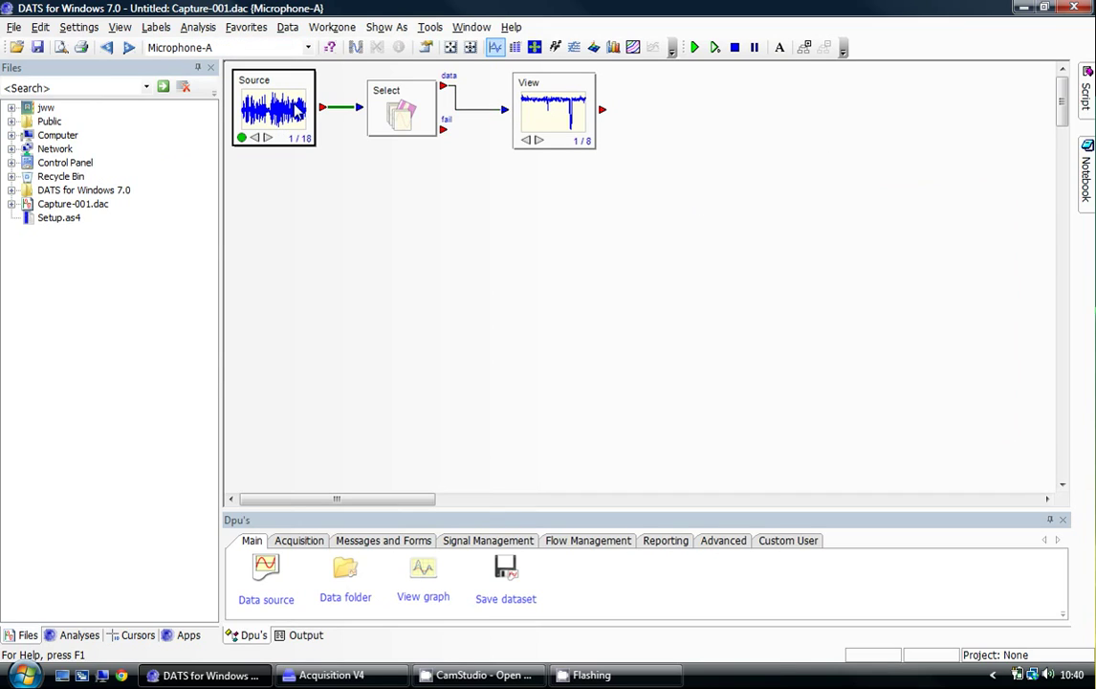
double_click(260, 101)
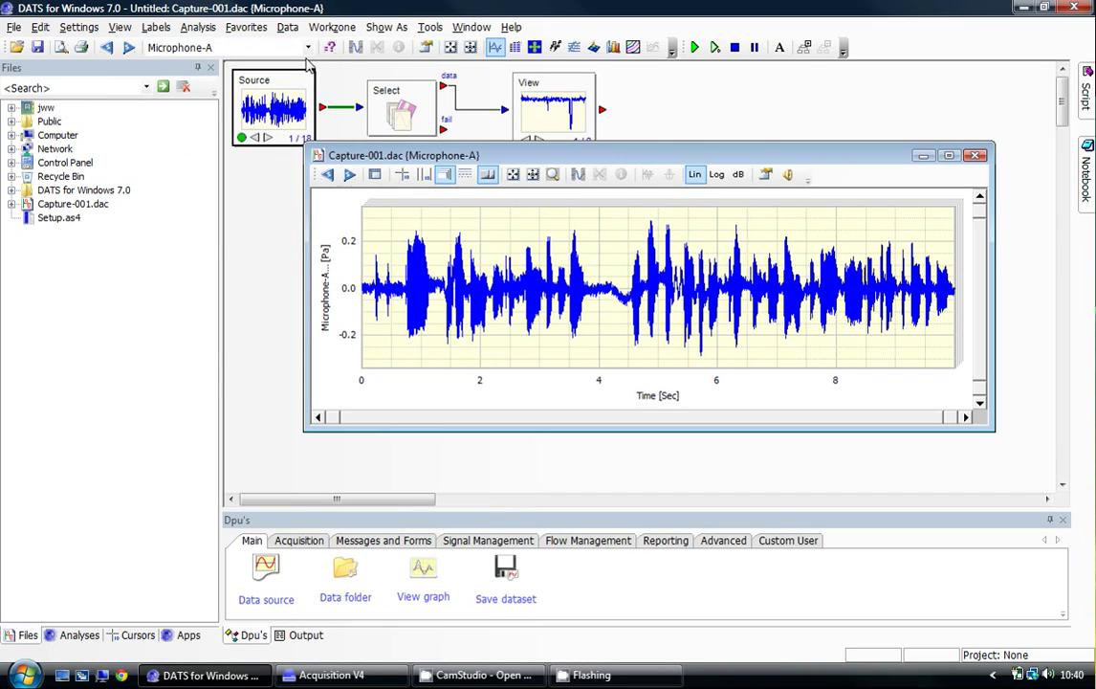
click(349, 177)
click(349, 177)
click(349, 177)
click(349, 177)
click(307, 48)
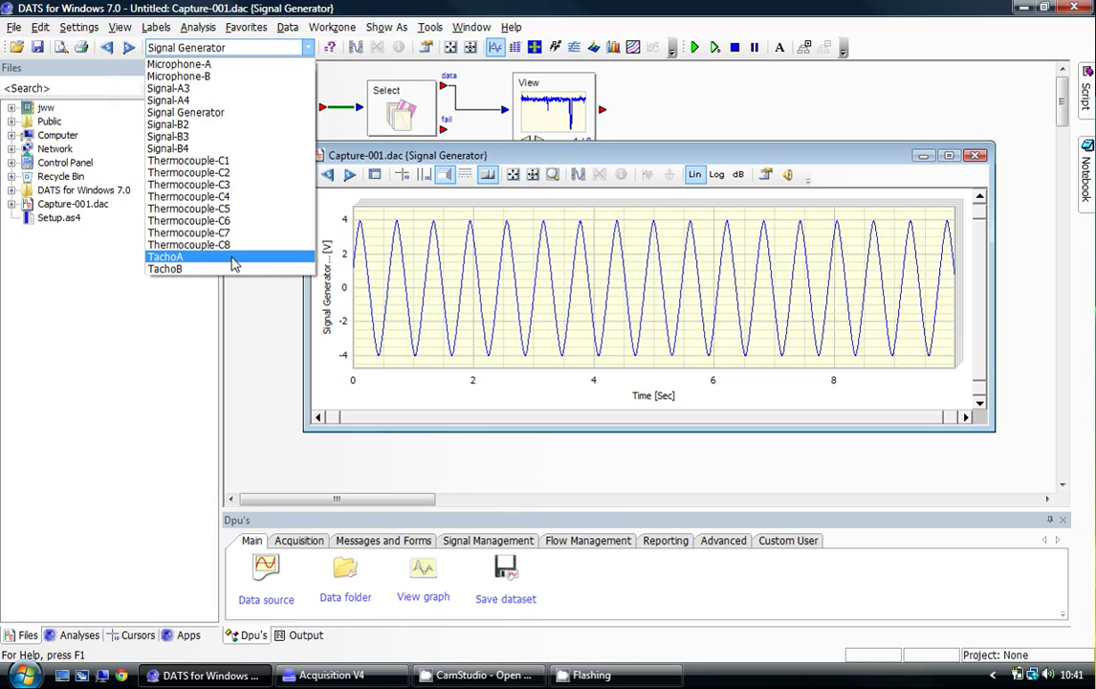
click(977, 162)
click(975, 157)
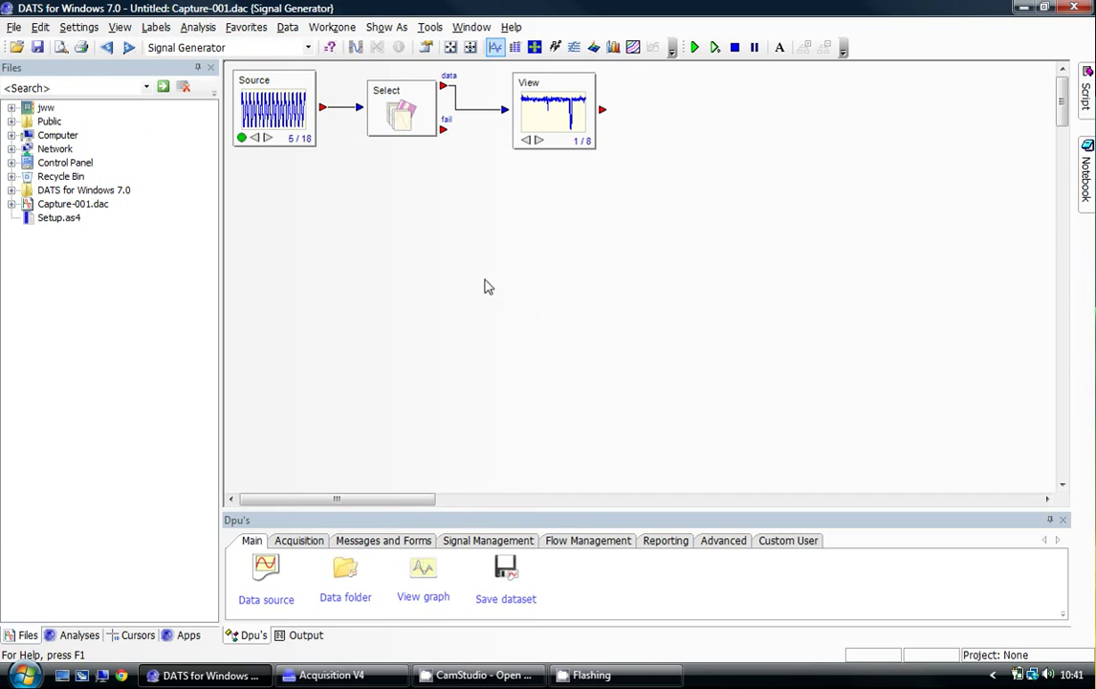
Step: Add a second Select signals element below the first and connect it to the source output
click(481, 540)
drag(562, 573, 406, 230)
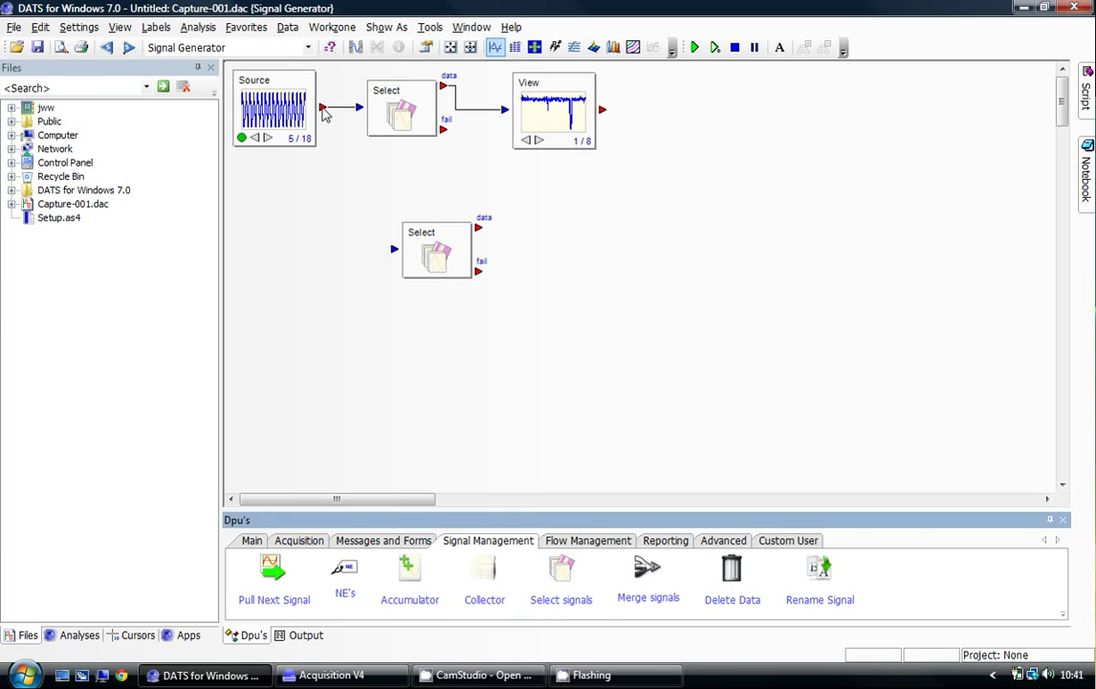
mouse_move(323, 107)
mouse_down()
mouse_move(359, 232)
mouse_move(394, 249)
mouse_move(421, 237)
mouse_up()
Step: Apply a named element filter to the second Select element where $SIG_NAME is LIKE Tacho
double_click(421, 237)
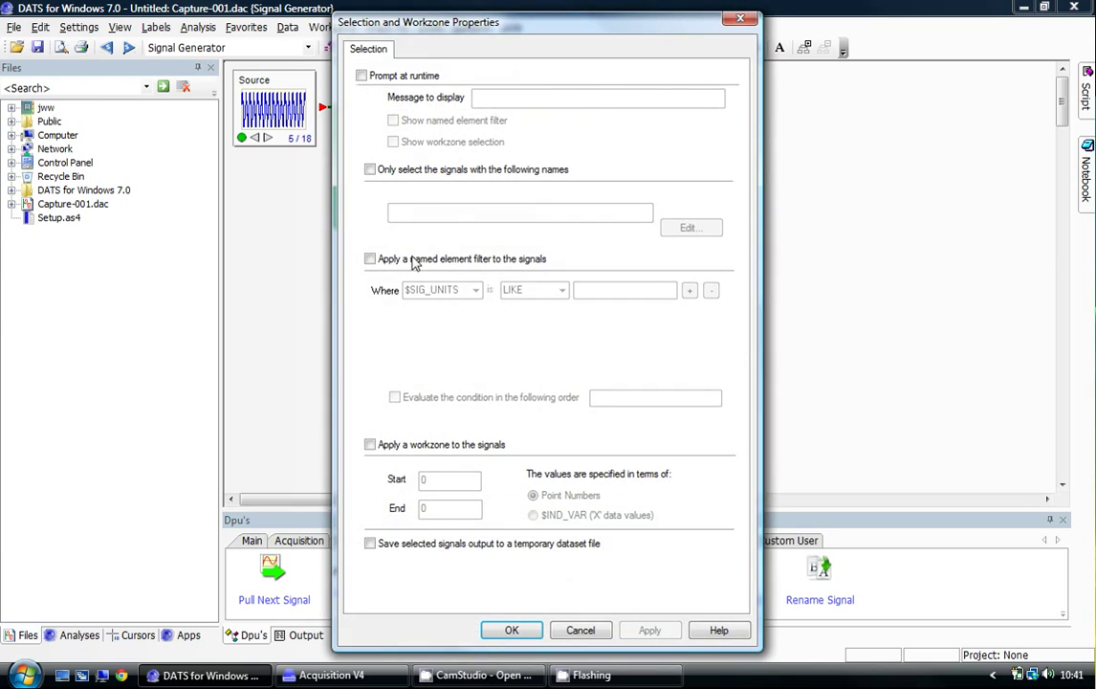
click(432, 261)
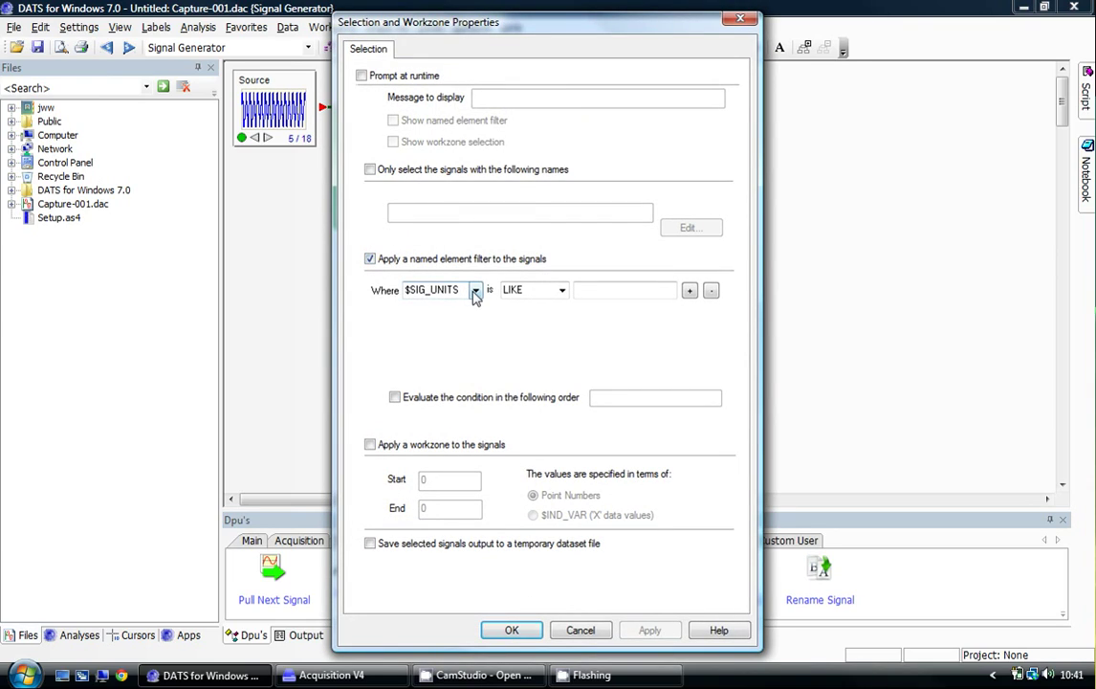
click(475, 290)
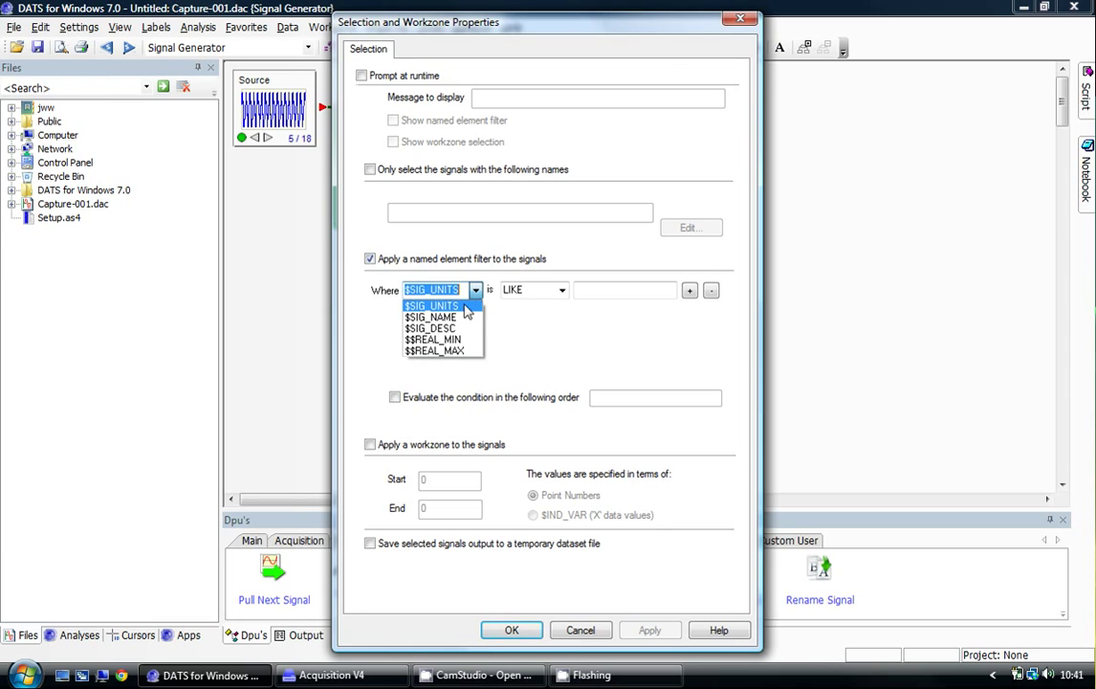
click(426, 315)
click(587, 291)
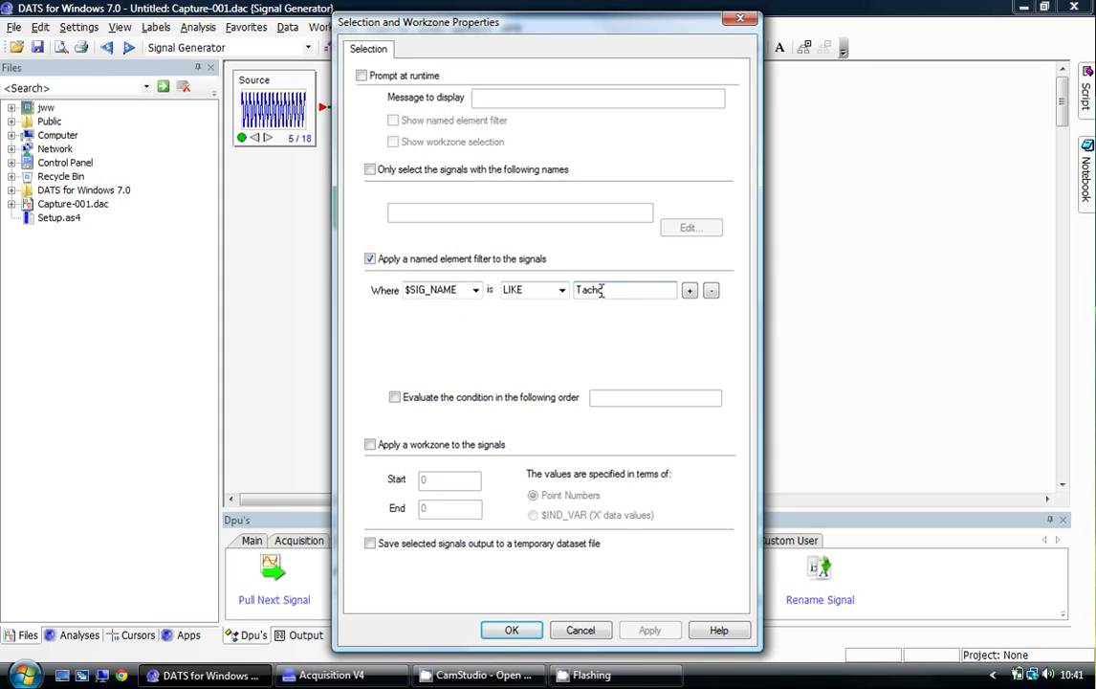
click(512, 629)
Step: Add a View graph connected to the second Select element's data output, align it beside that element, and run the worksheet
click(251, 541)
drag(426, 573, 555, 222)
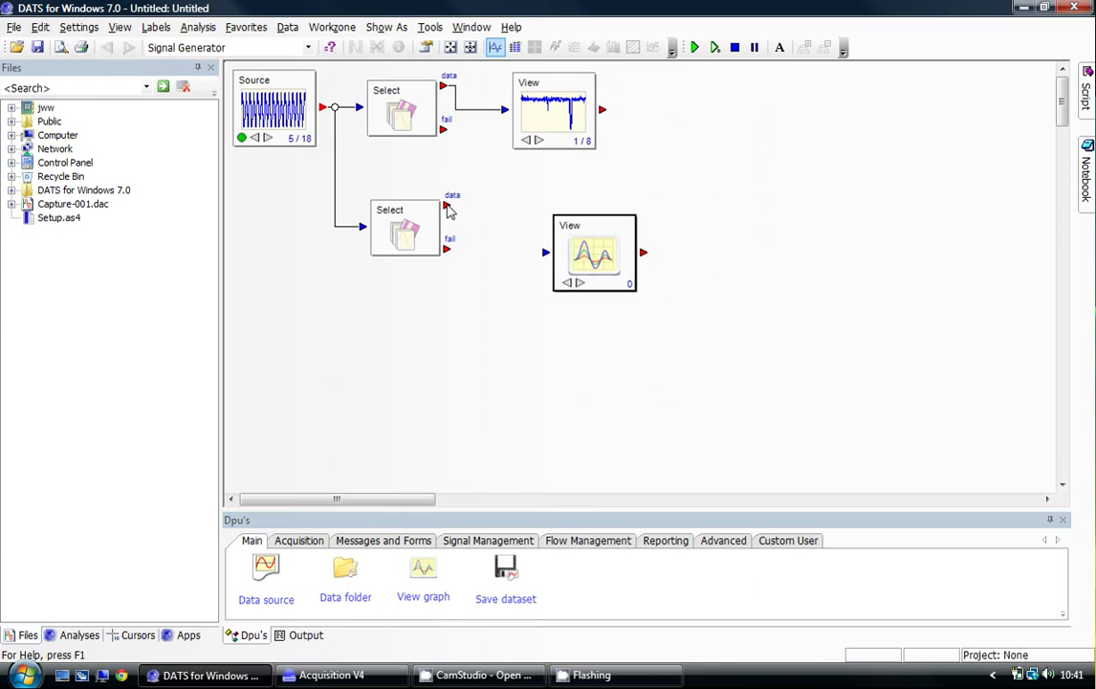
drag(447, 207, 545, 254)
drag(612, 244, 566, 225)
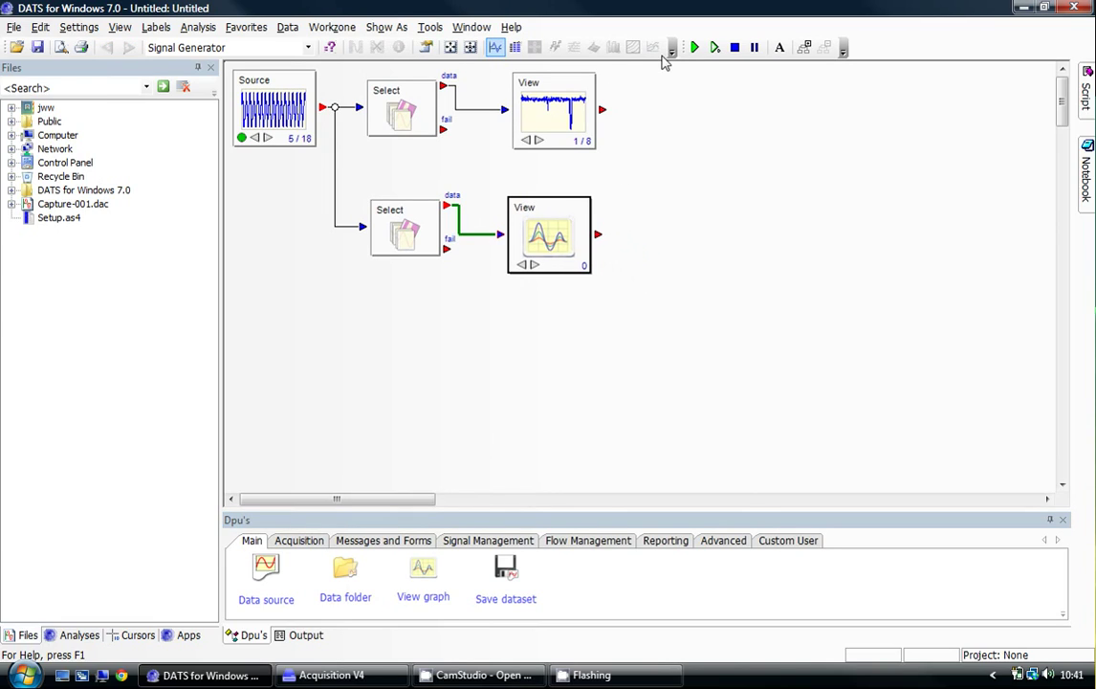
click(694, 46)
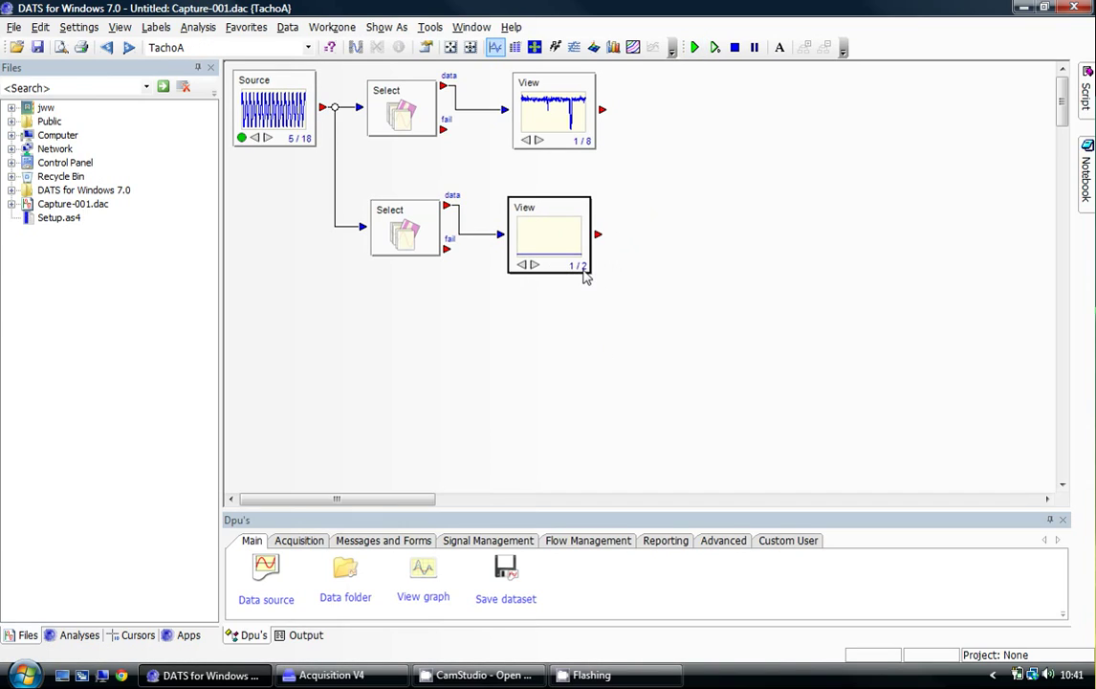
Step: Inspect the tacho signals in the second View graph and close the graph window
double_click(561, 238)
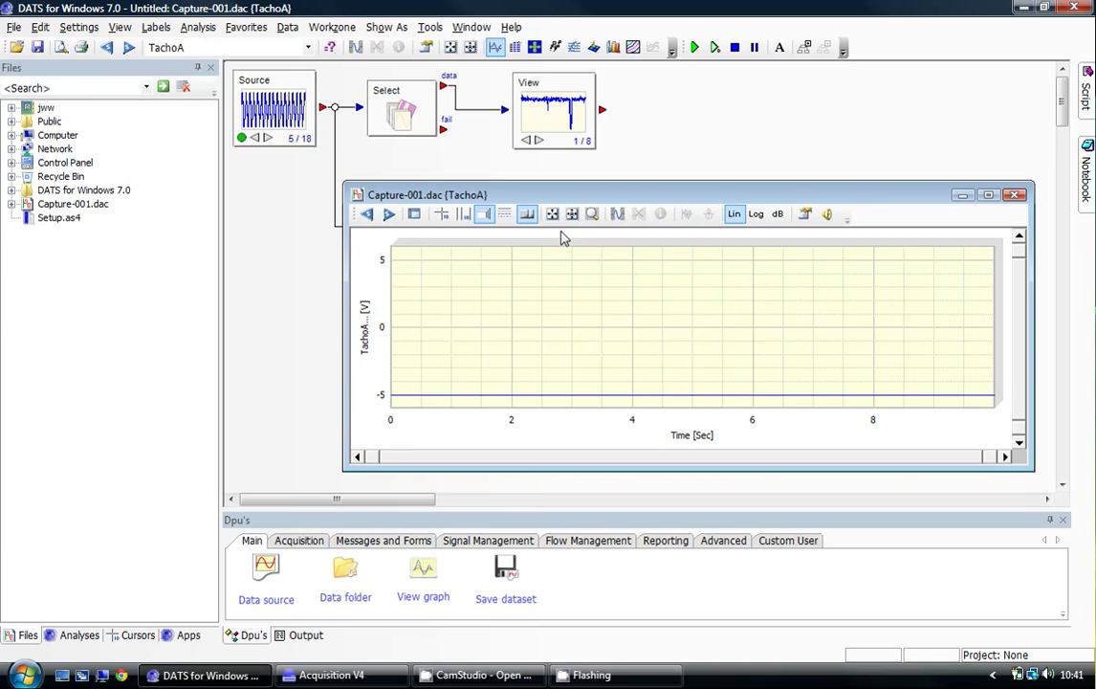
click(1016, 196)
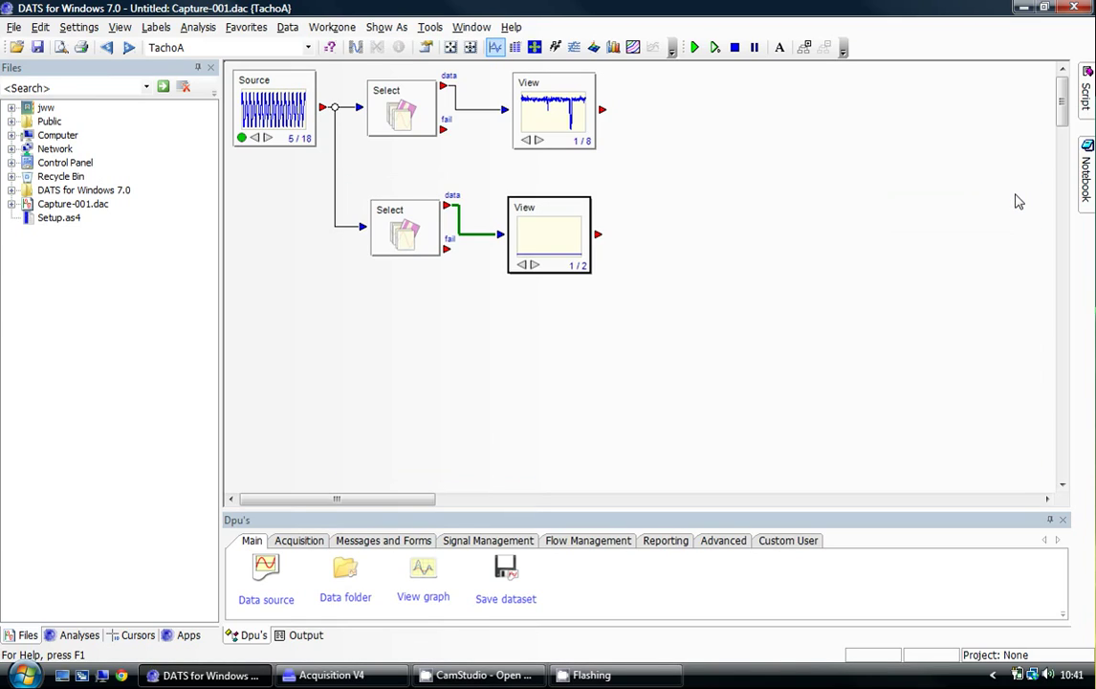
click(580, 382)
Step: Add a third Select signals element below the second and connect it to the source output
click(467, 541)
drag(562, 574, 399, 378)
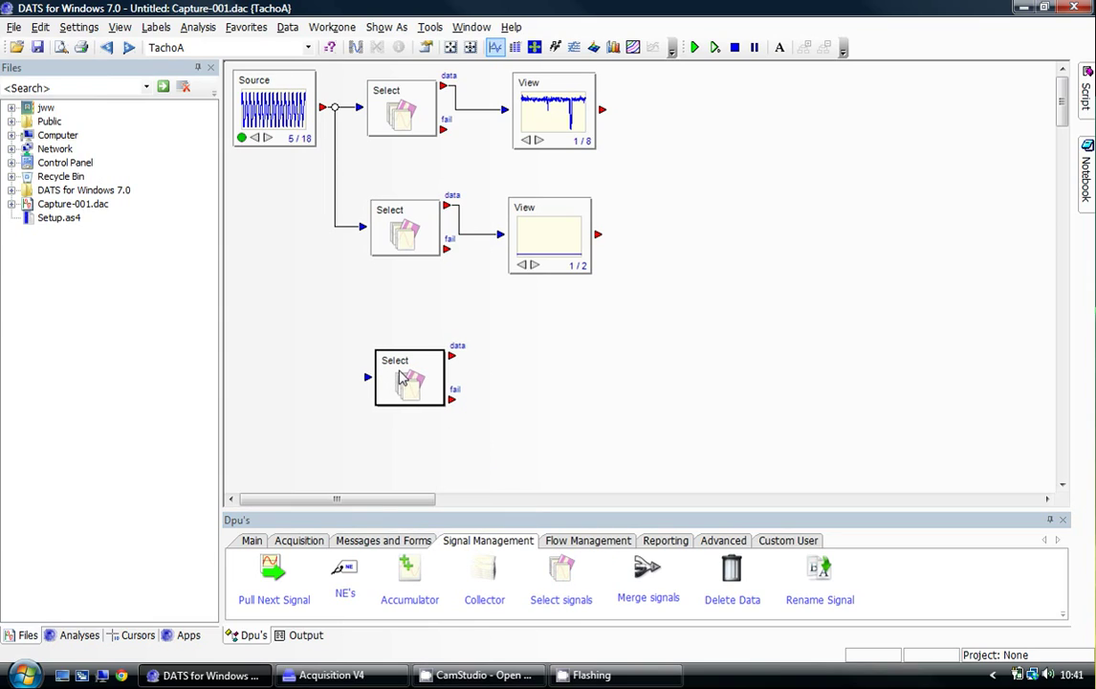
drag(325, 112, 371, 380)
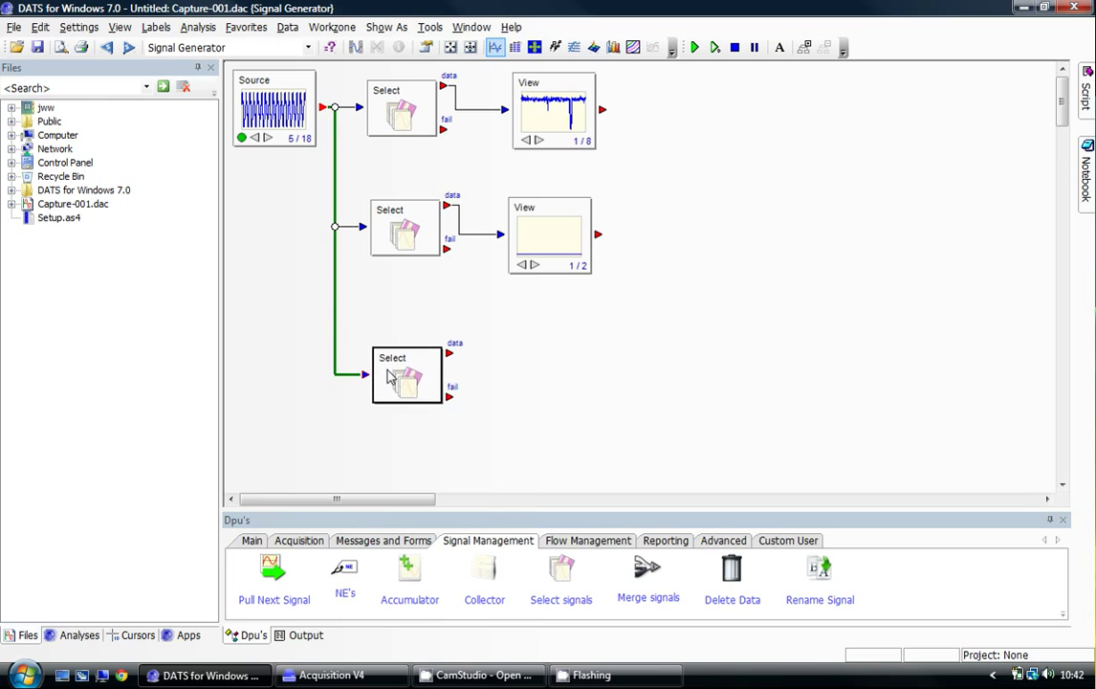
Step: Apply a named element filter to the third Select element where $SIG_UNITS is NOT LIKE C
double_click(427, 358)
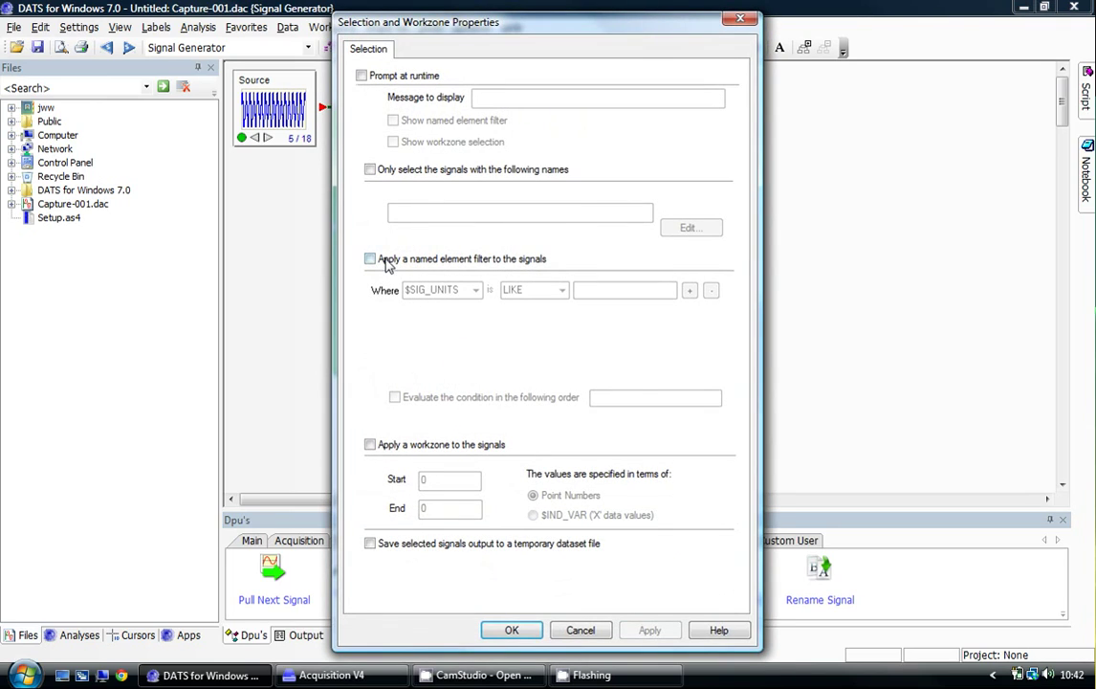
click(384, 259)
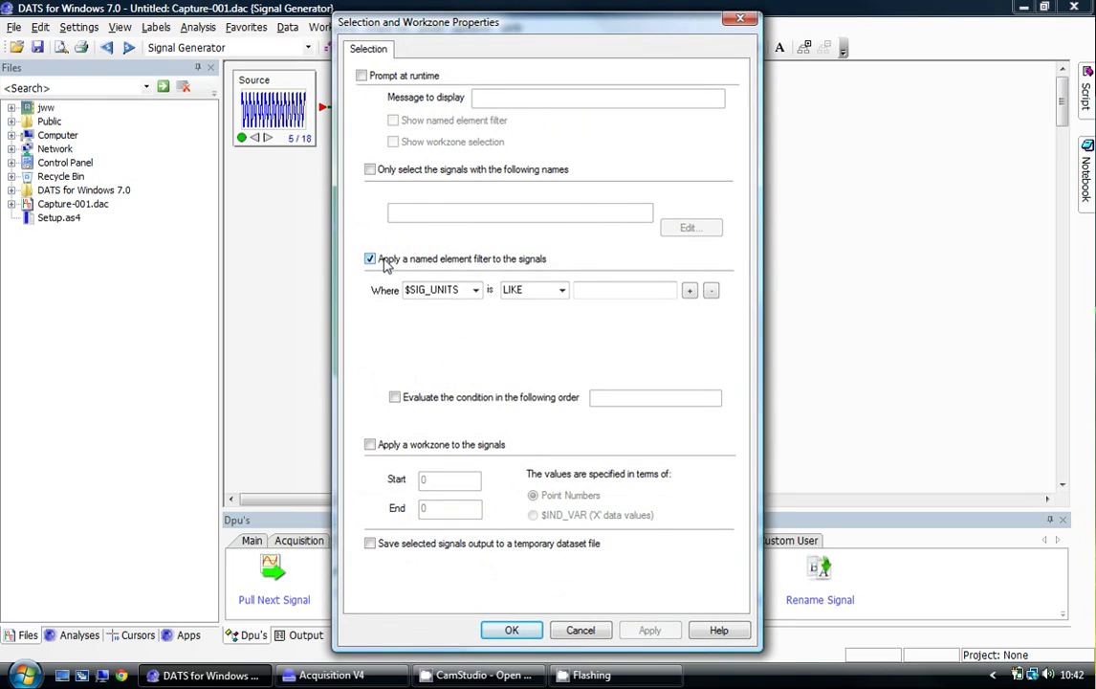
click(562, 290)
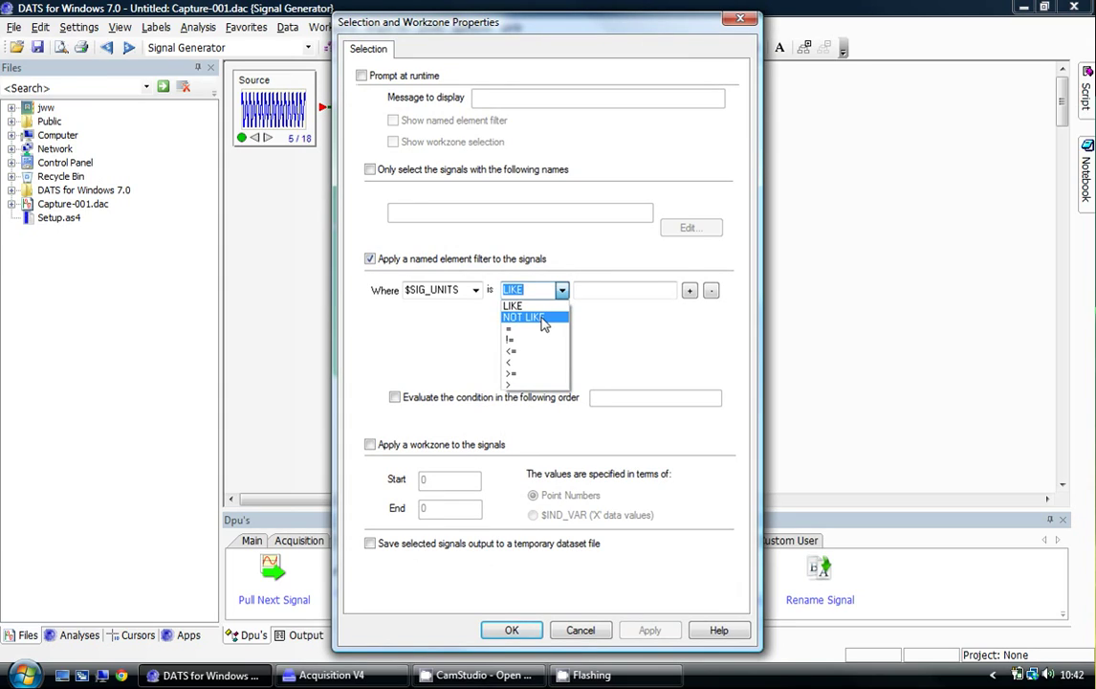
click(539, 318)
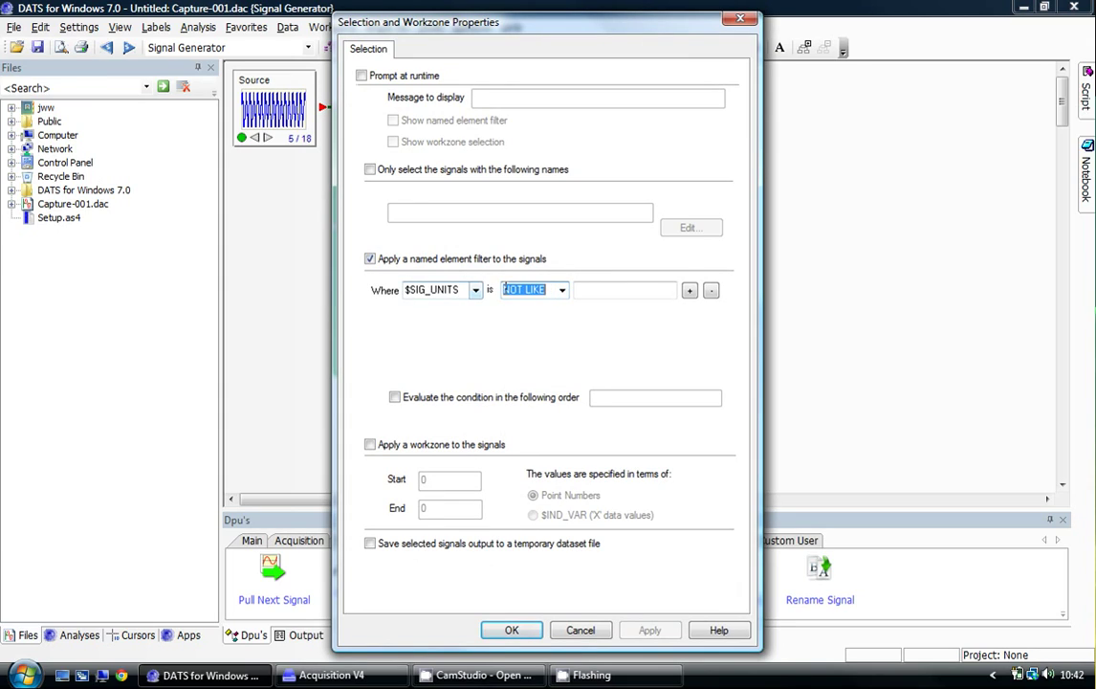
click(594, 289)
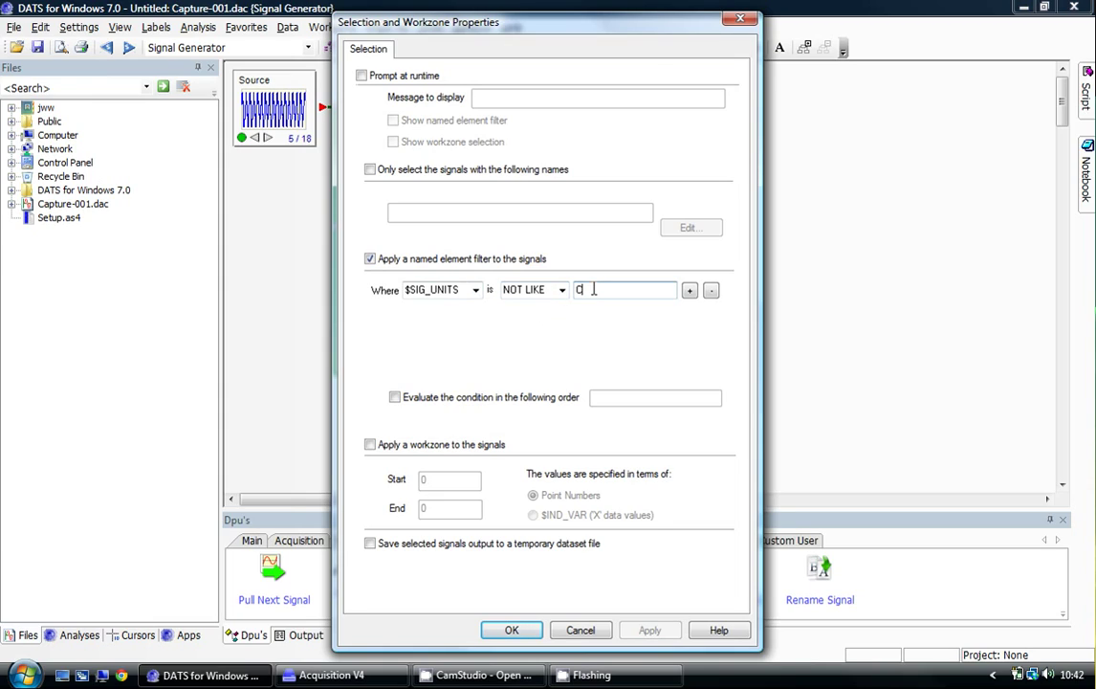
Step: Add an AND condition to the third Select element's filter where $SIG_NAME is NOT LIKE Tacho, and accept the properties
click(689, 290)
click(474, 310)
click(462, 340)
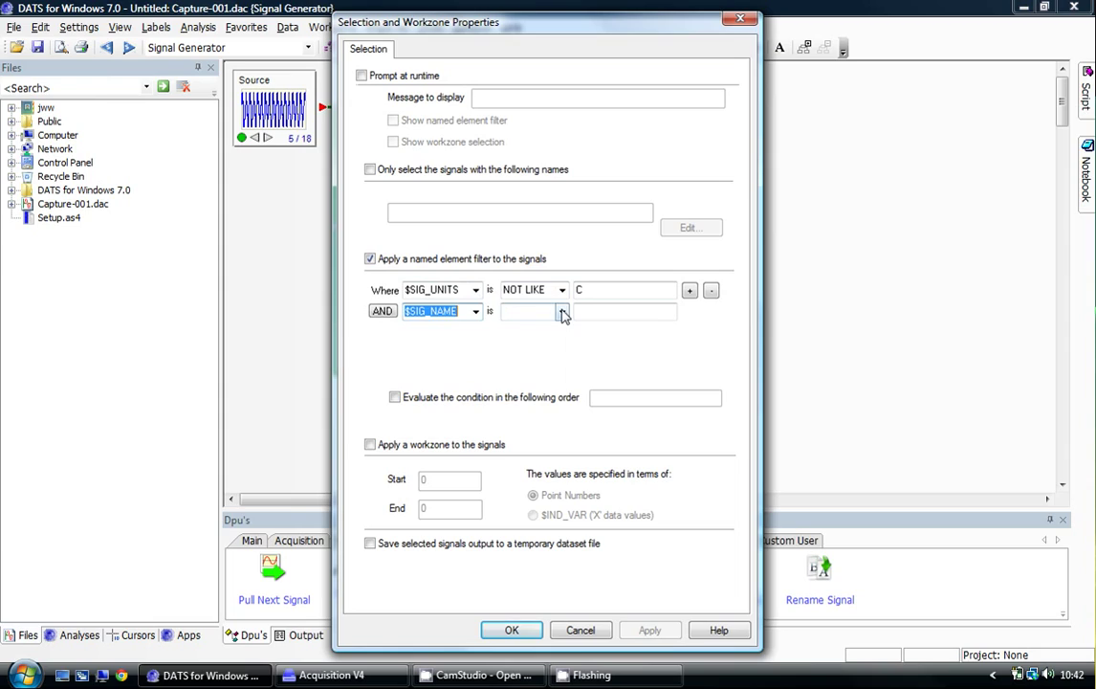
click(561, 311)
click(526, 337)
click(590, 312)
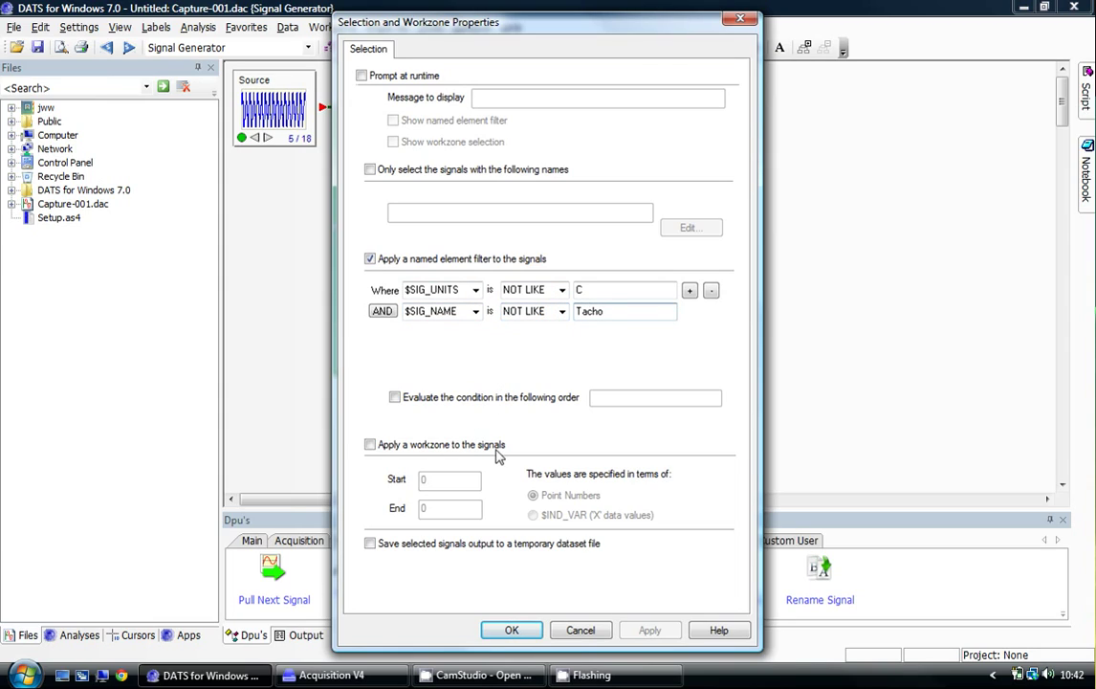
click(513, 629)
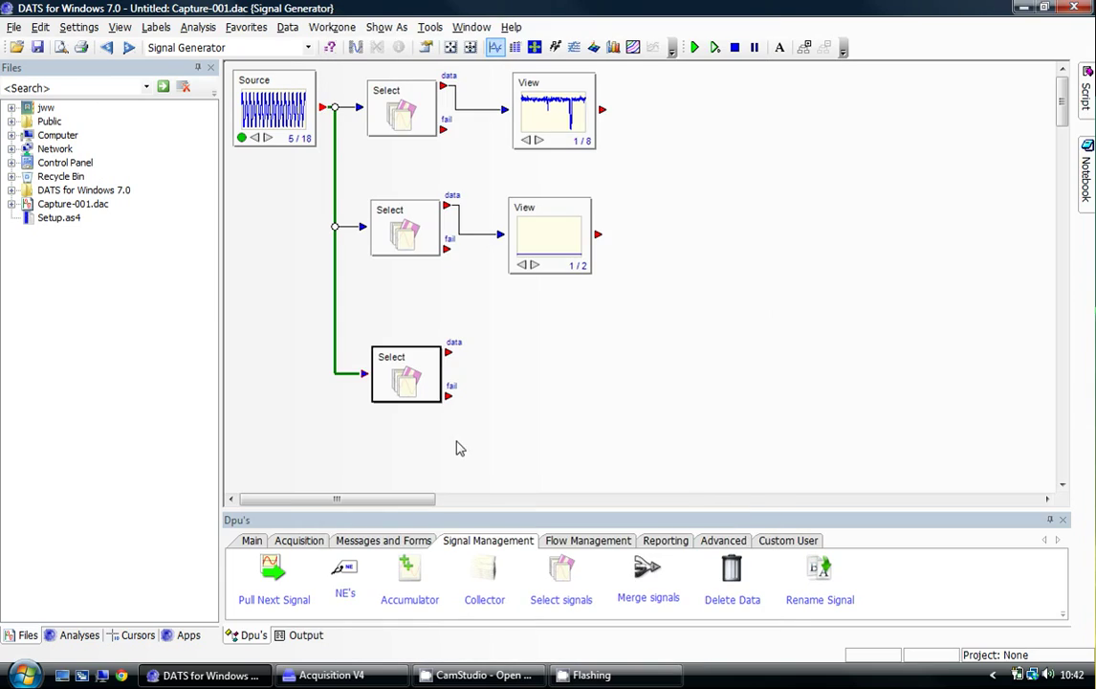
Step: Add a View graph connected to the third Select element's data output and run the worksheet
click(249, 542)
drag(423, 574, 551, 359)
drag(452, 358, 544, 381)
click(696, 47)
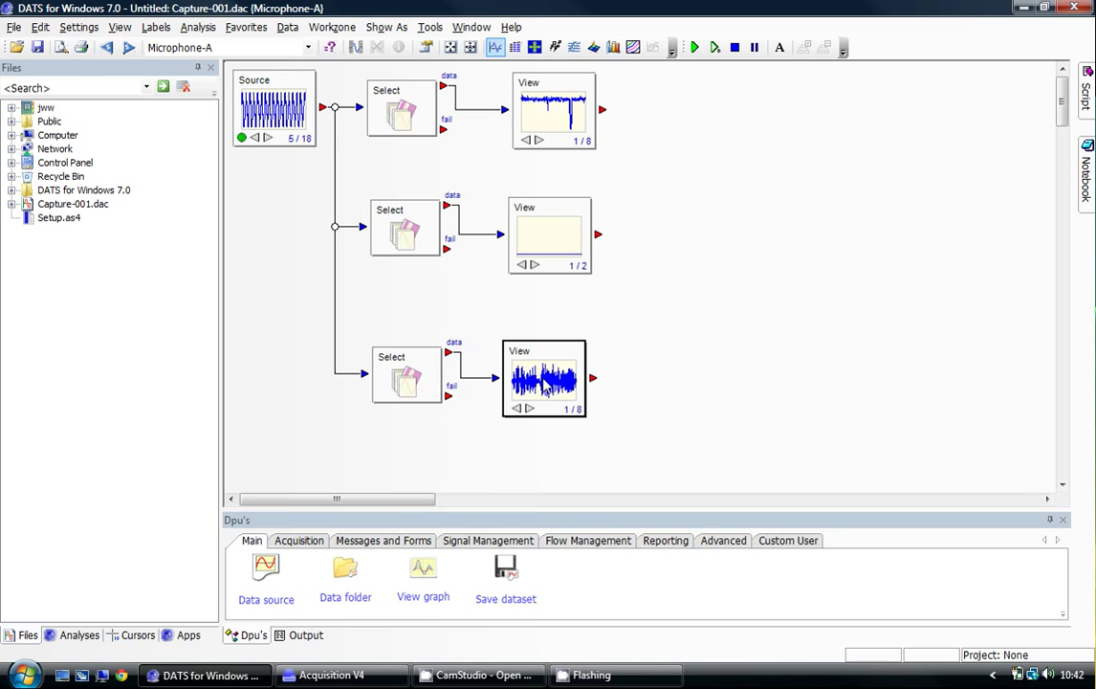
Step: Inspect the remaining signals in the third View graph, check its signal list, and close the graph window
double_click(546, 382)
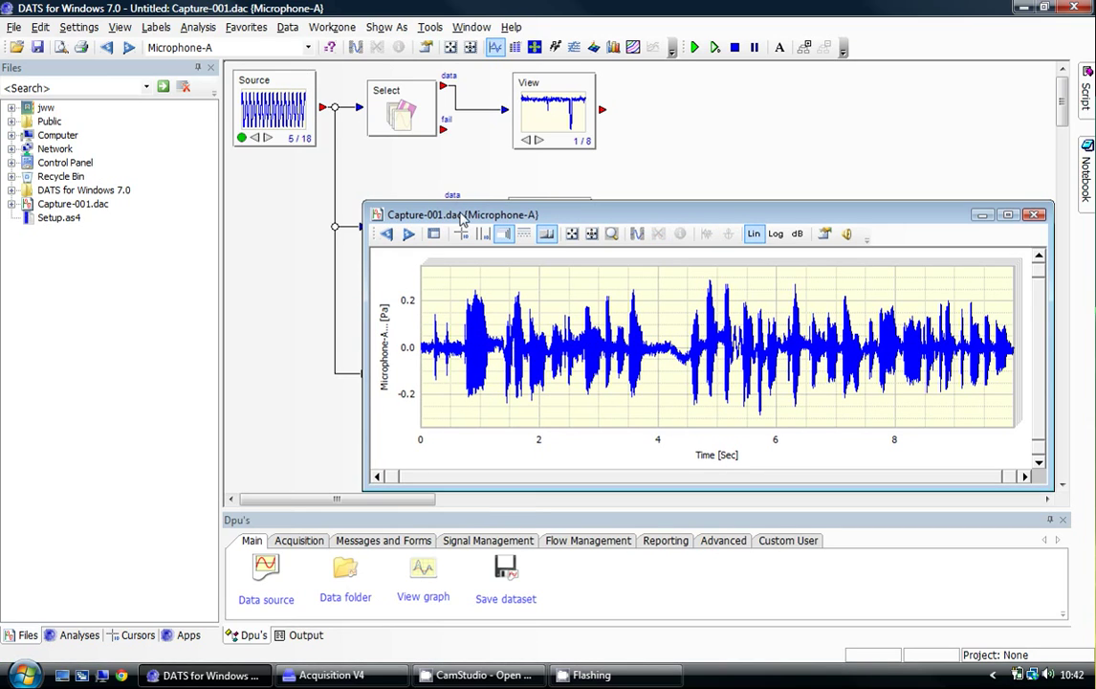
drag(460, 218, 443, 204)
click(278, 48)
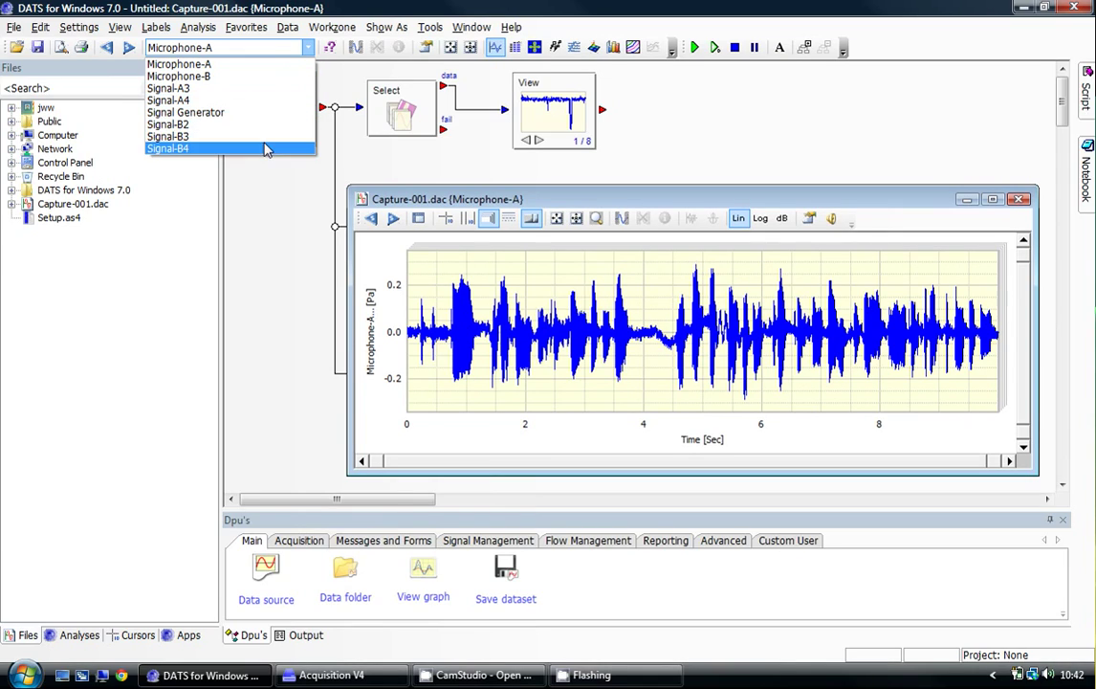
click(1019, 207)
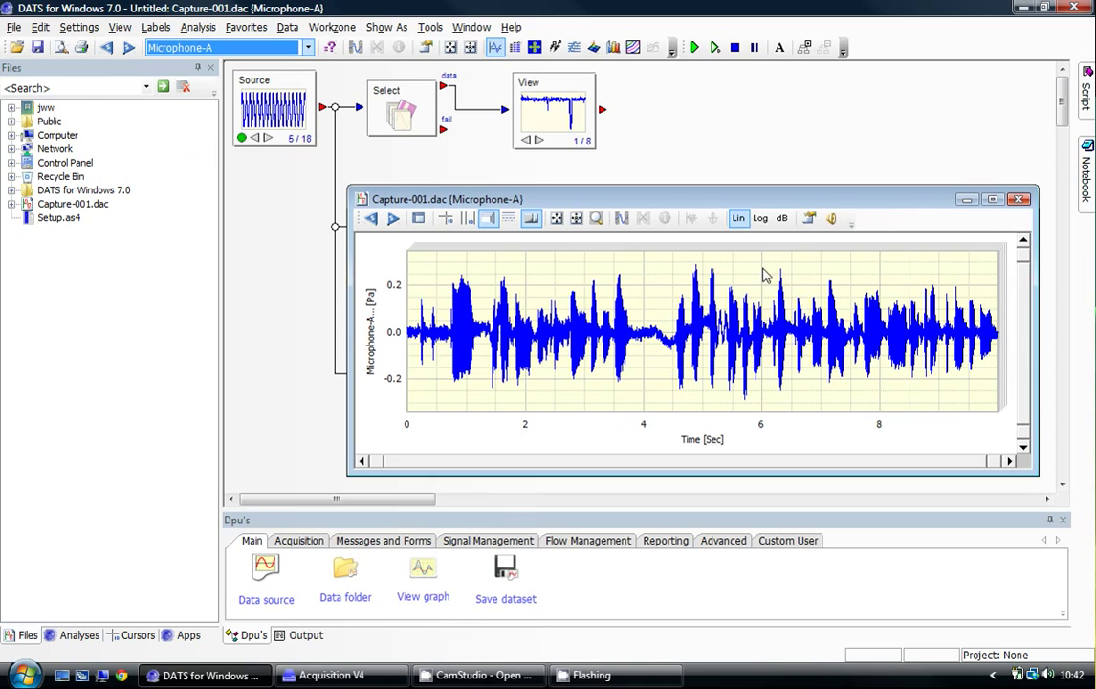
click(1018, 201)
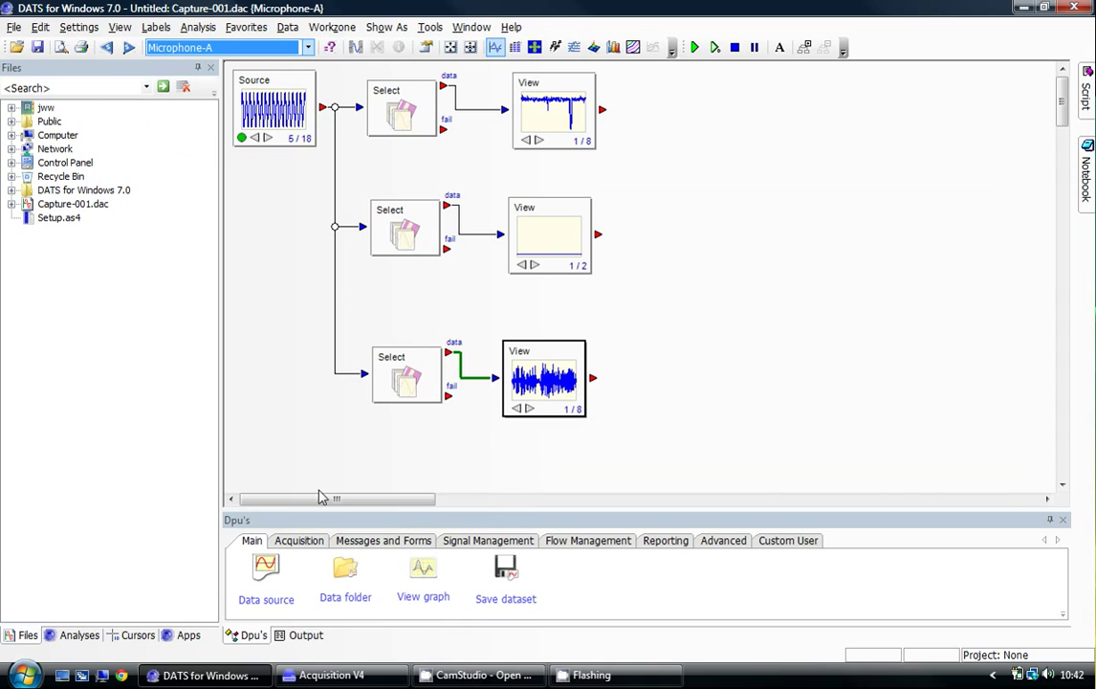
Step: Add an Auto RMS Spectrum analysis from Frequency Analysis beside the third View element and connect it to that View's output
click(79, 635)
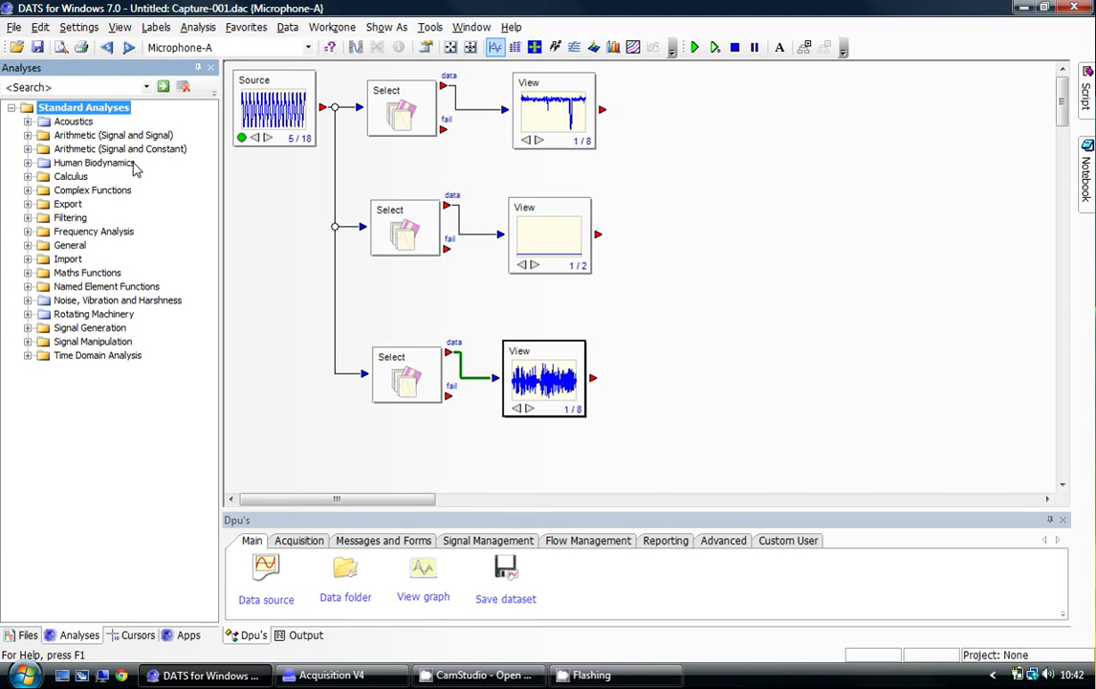
click(105, 233)
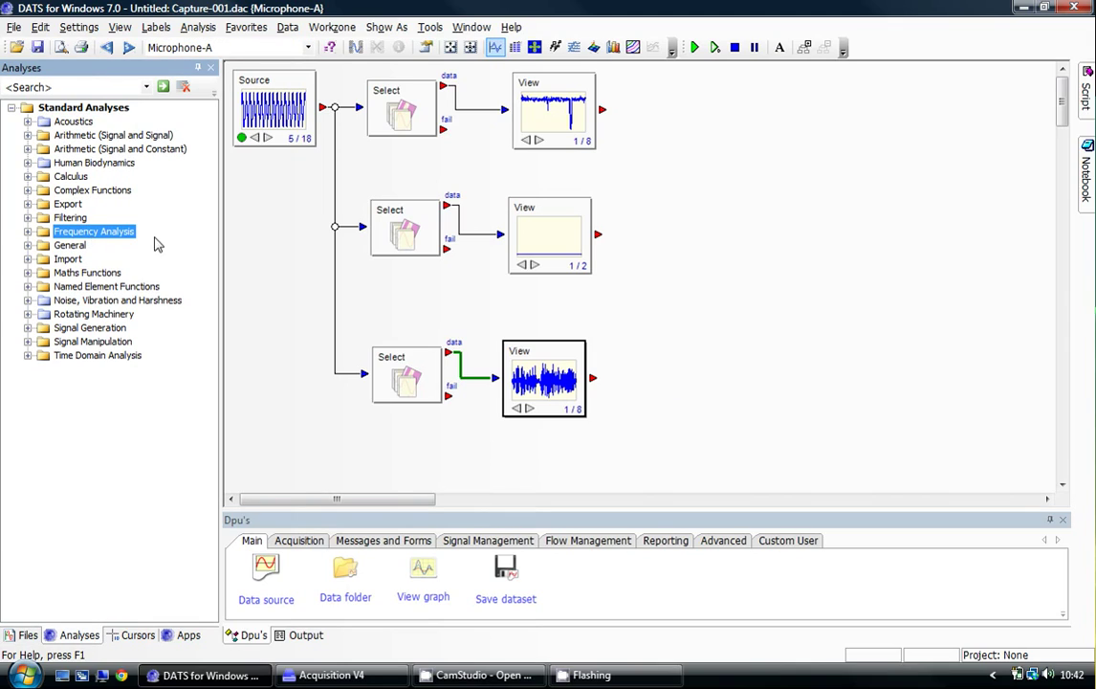
click(28, 234)
click(119, 316)
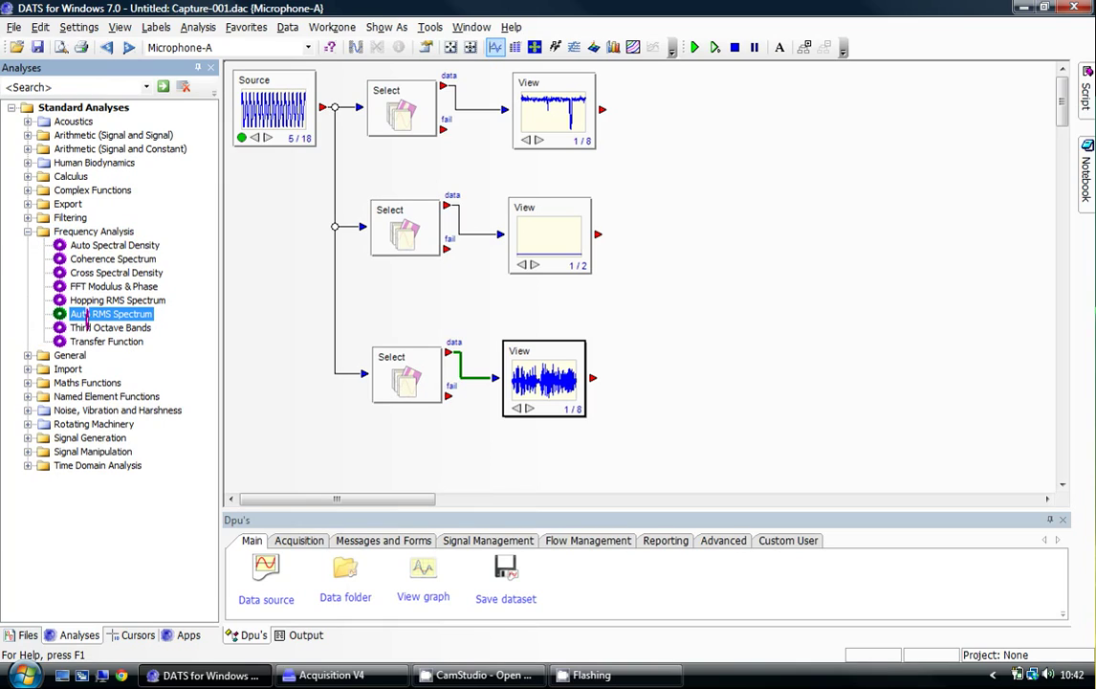
drag(87, 318, 599, 347)
drag(672, 379, 734, 366)
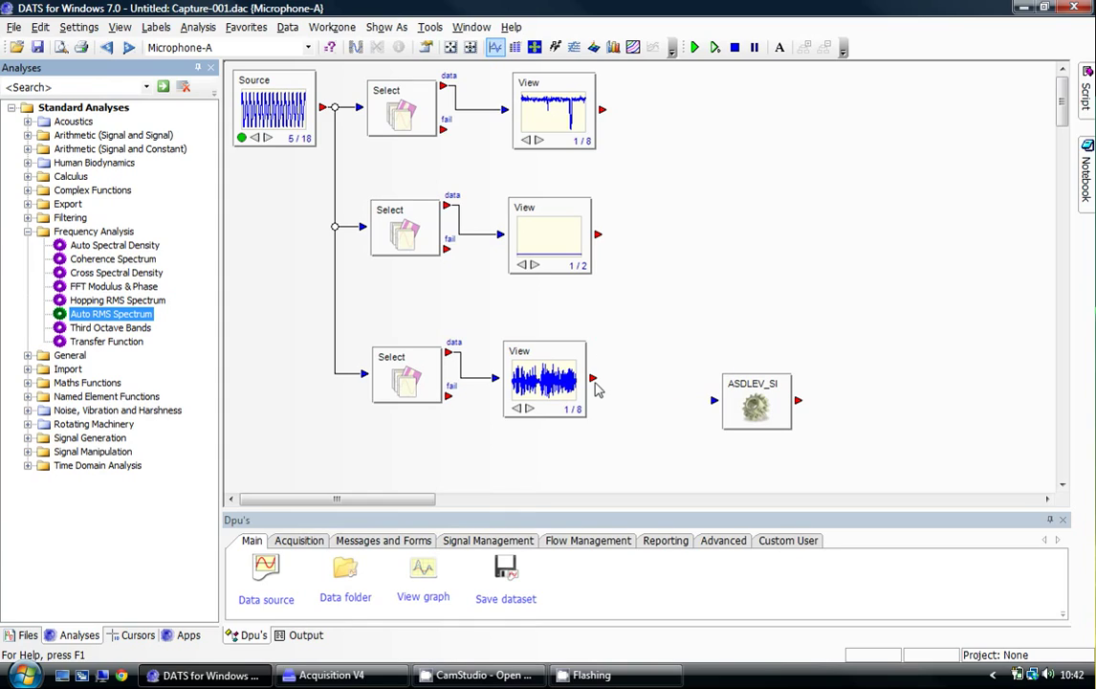
drag(593, 379, 660, 387)
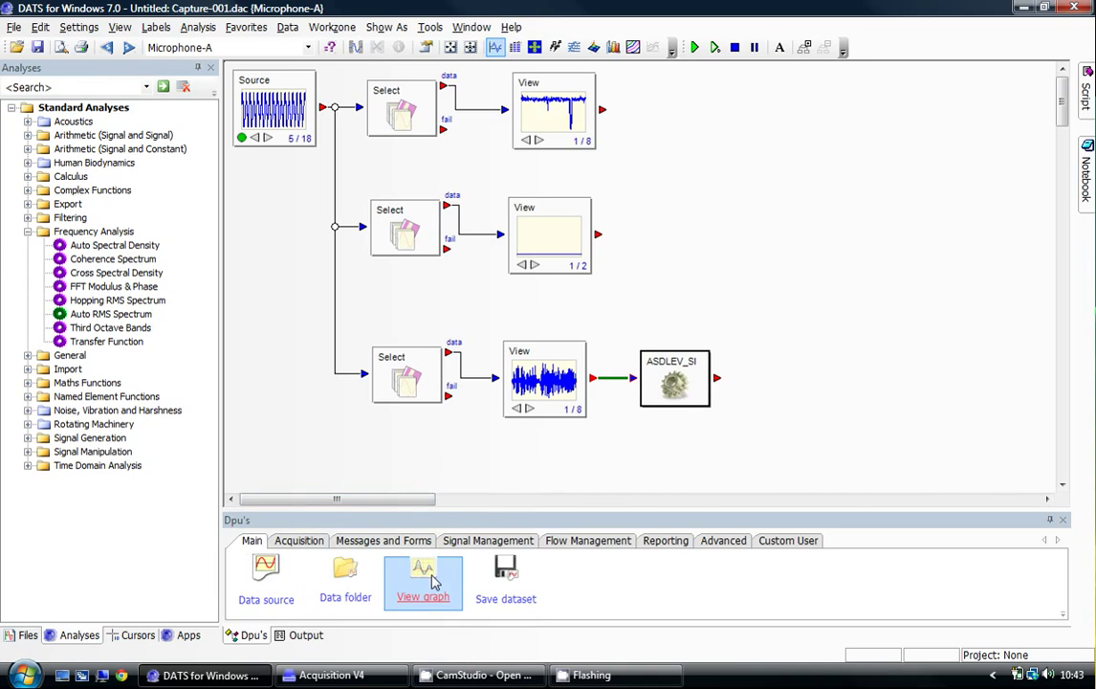
Step: Add a View graph connected to the Auto RMS Spectrum element's output and run the worksheet
drag(423, 574, 813, 399)
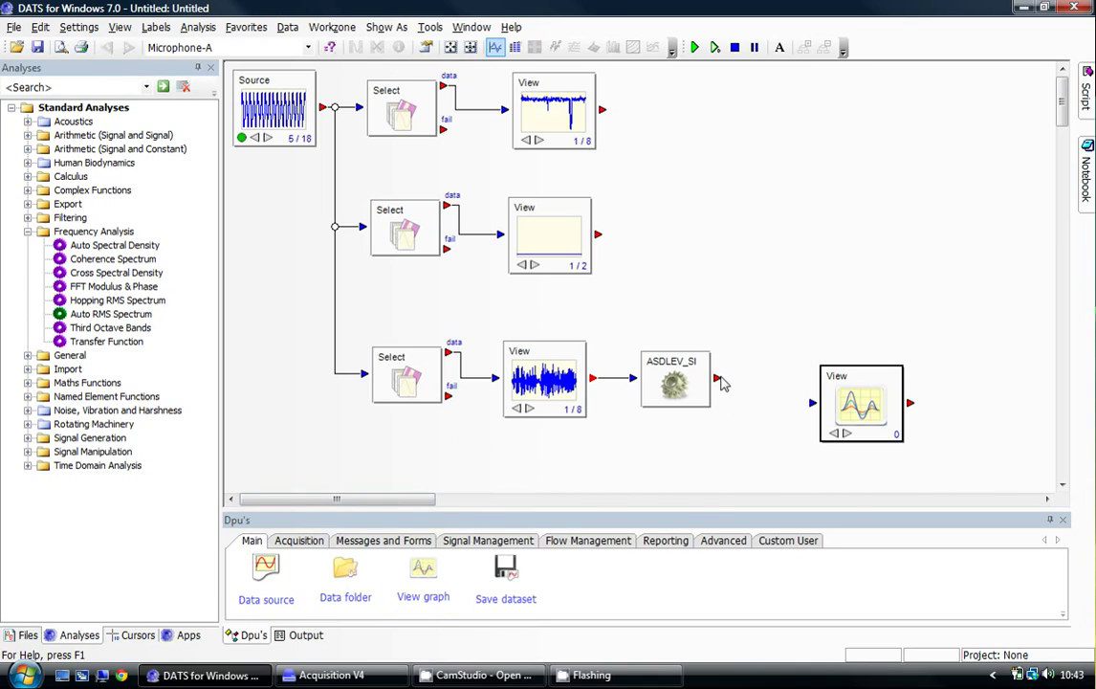
drag(717, 379, 793, 383)
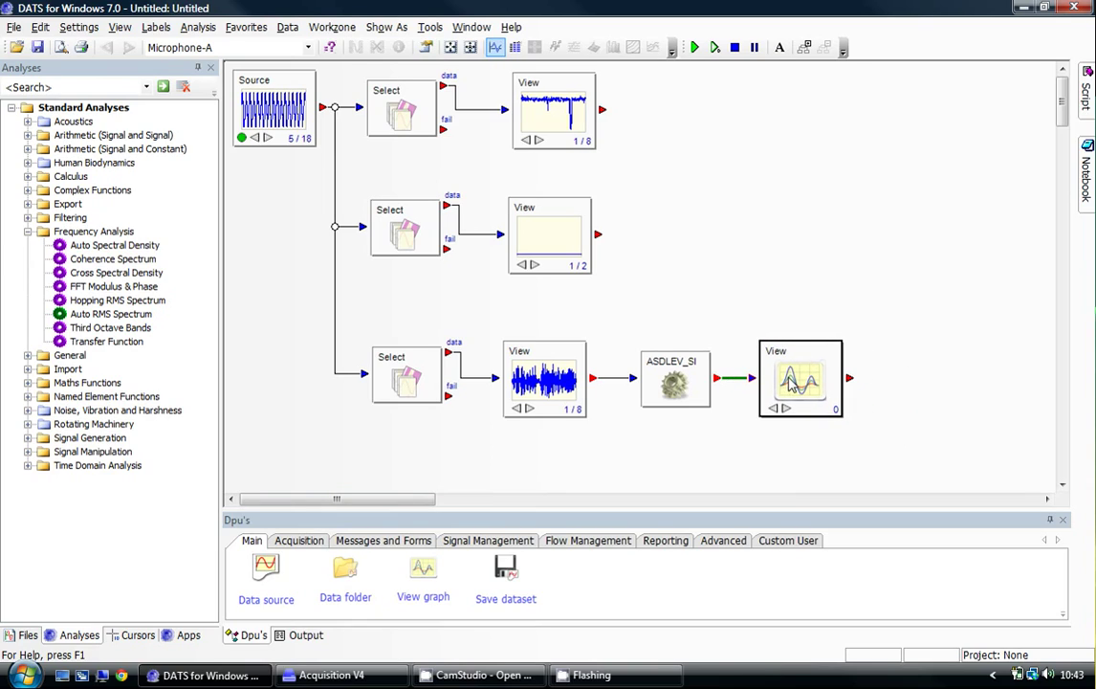
click(696, 50)
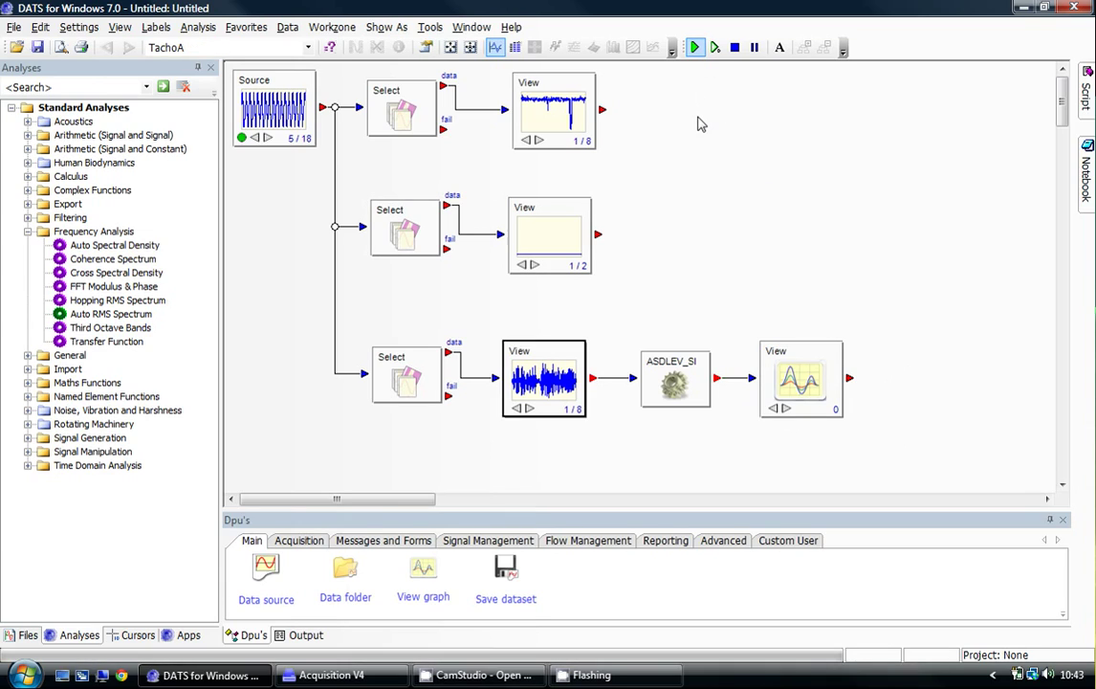
Step: Open the spectrum View graph and browse the spectra from Microphone-A through Signal-B4 and back
double_click(797, 392)
drag(489, 78, 549, 144)
click(307, 48)
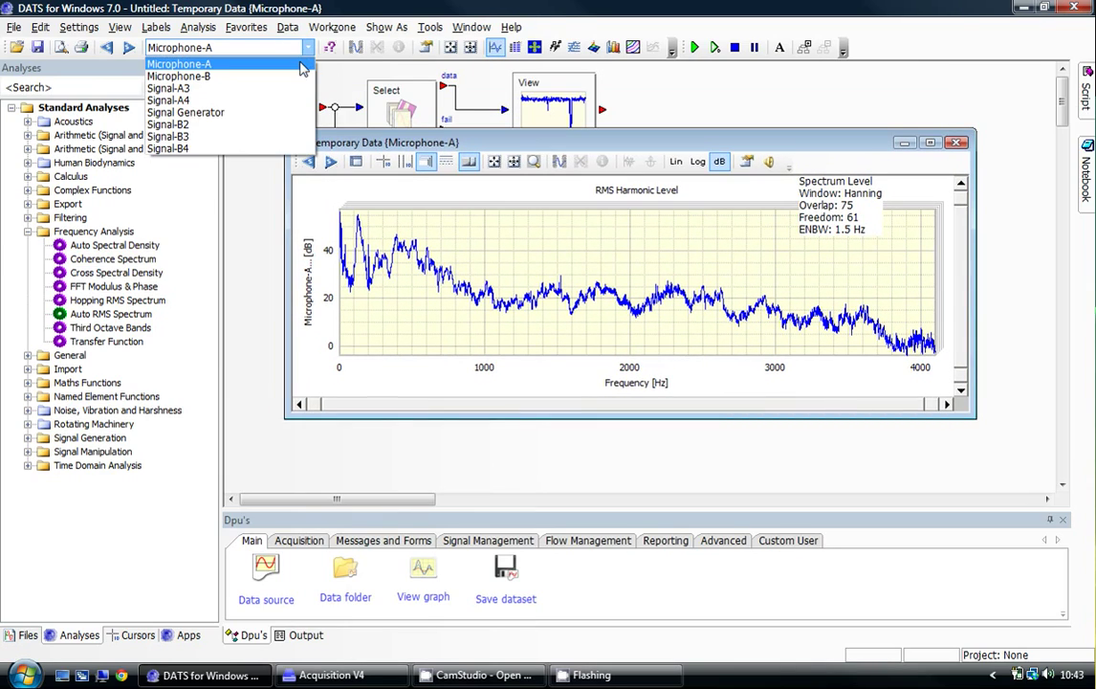
click(300, 77)
scroll(301, 86, down, 8)
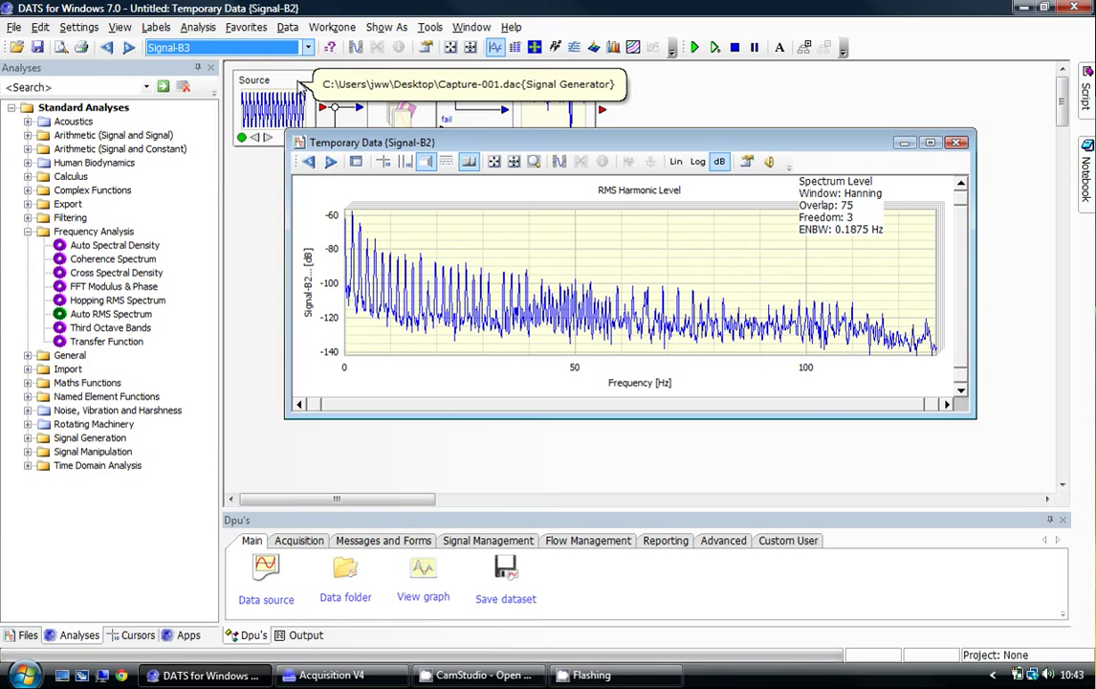
scroll(300, 87, down, 1)
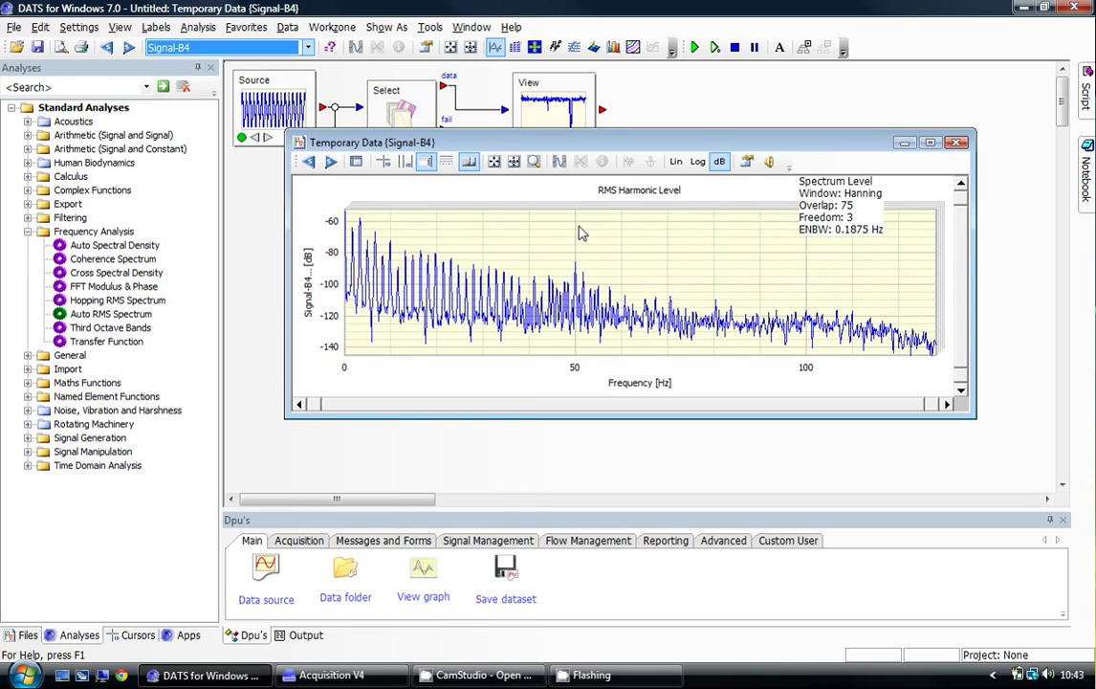
scroll(562, 249, up, 10)
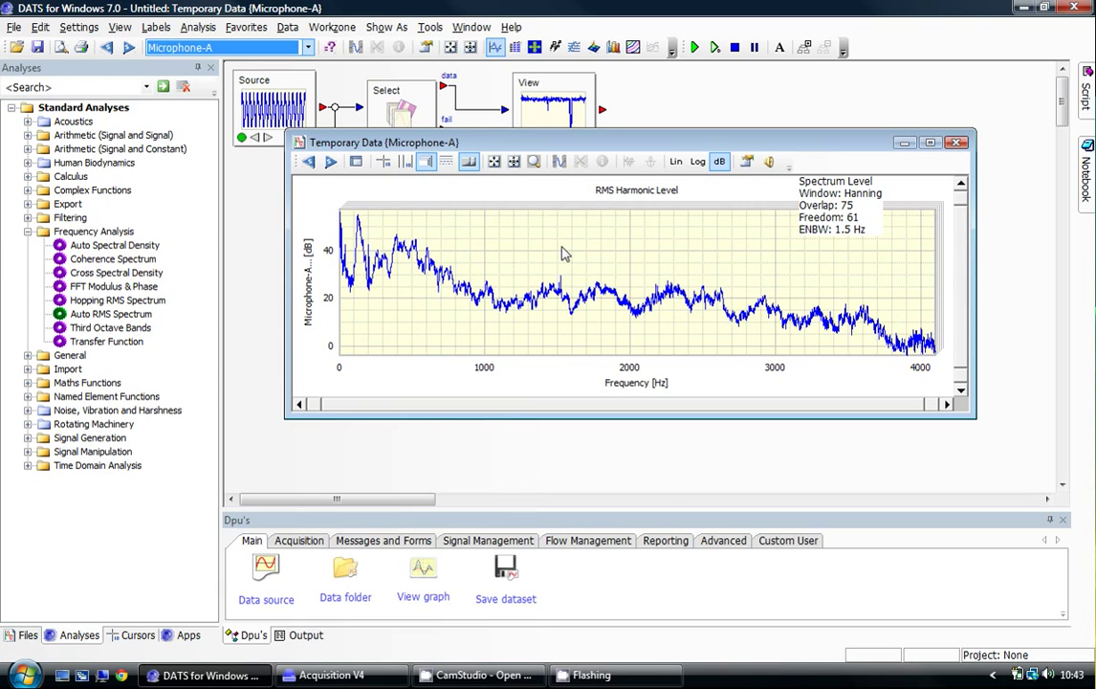
Step: Overlay all signals in the spectrum graph using the Overlaid Traces style and rescale the graph to fit every trace
click(287, 27)
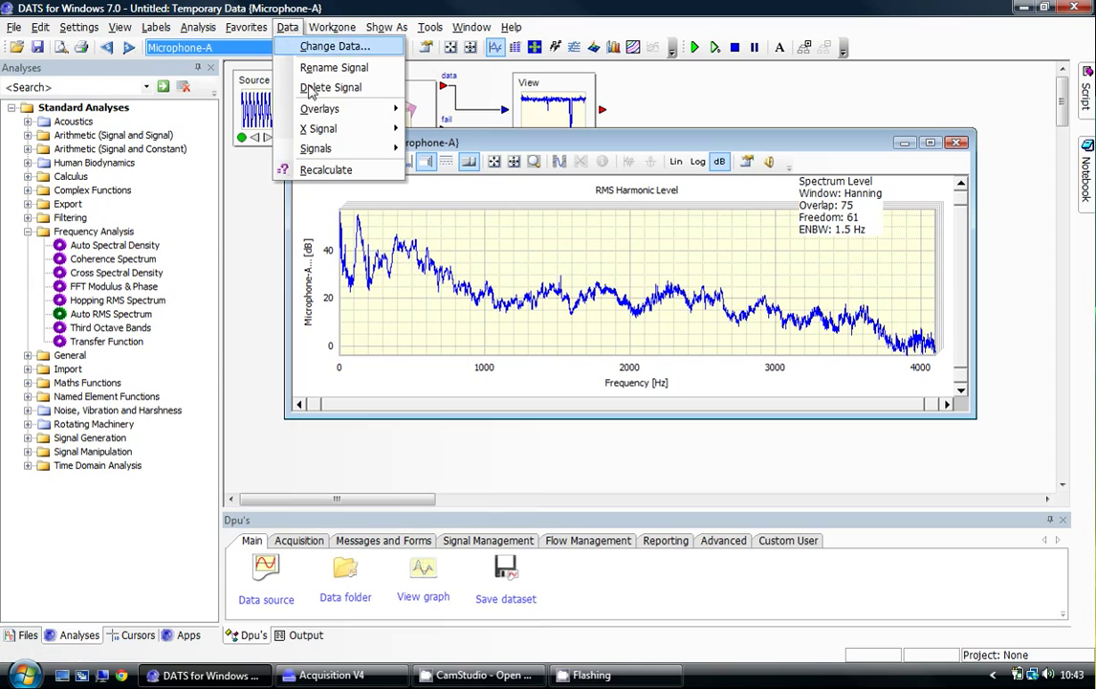
mouse_move(395, 115)
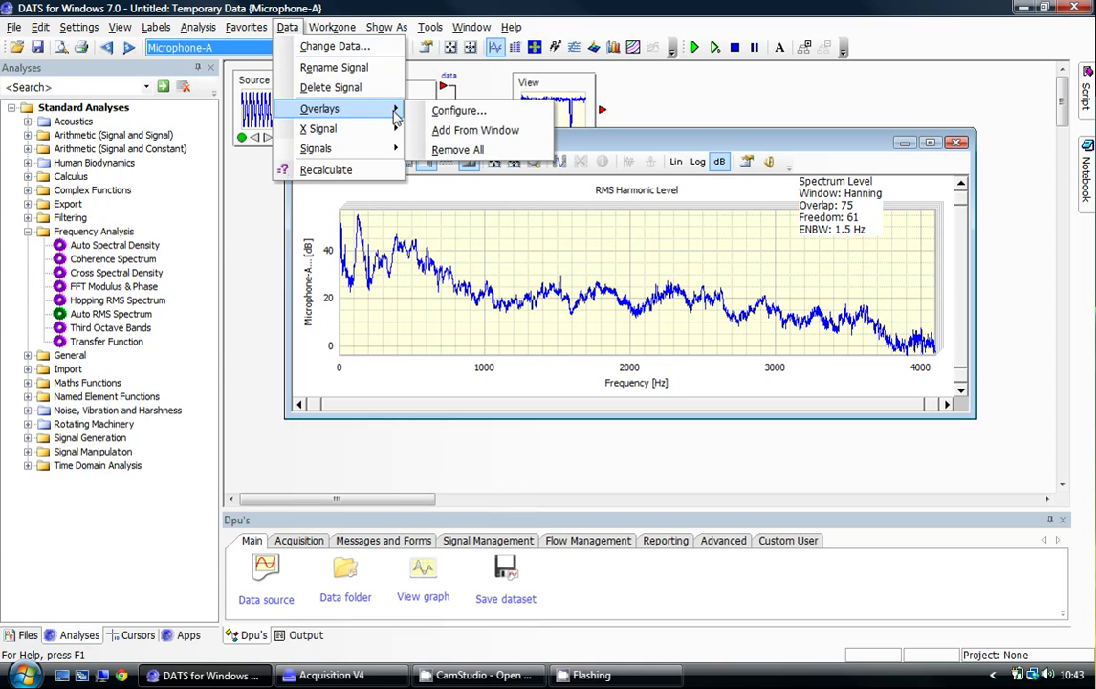
click(444, 111)
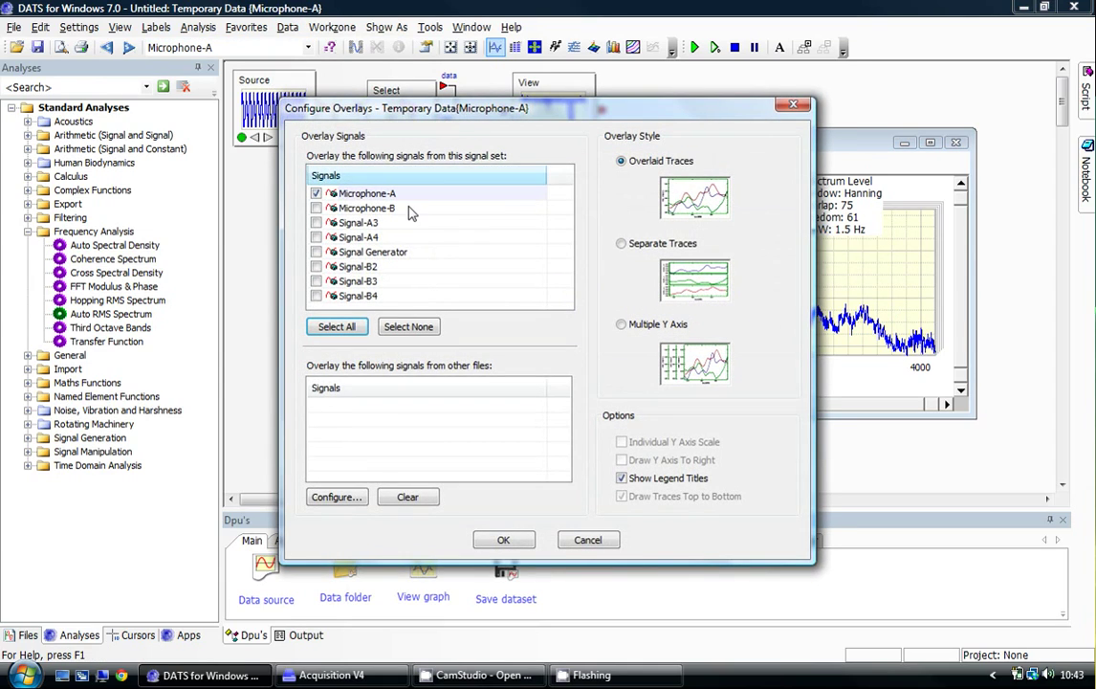
click(354, 327)
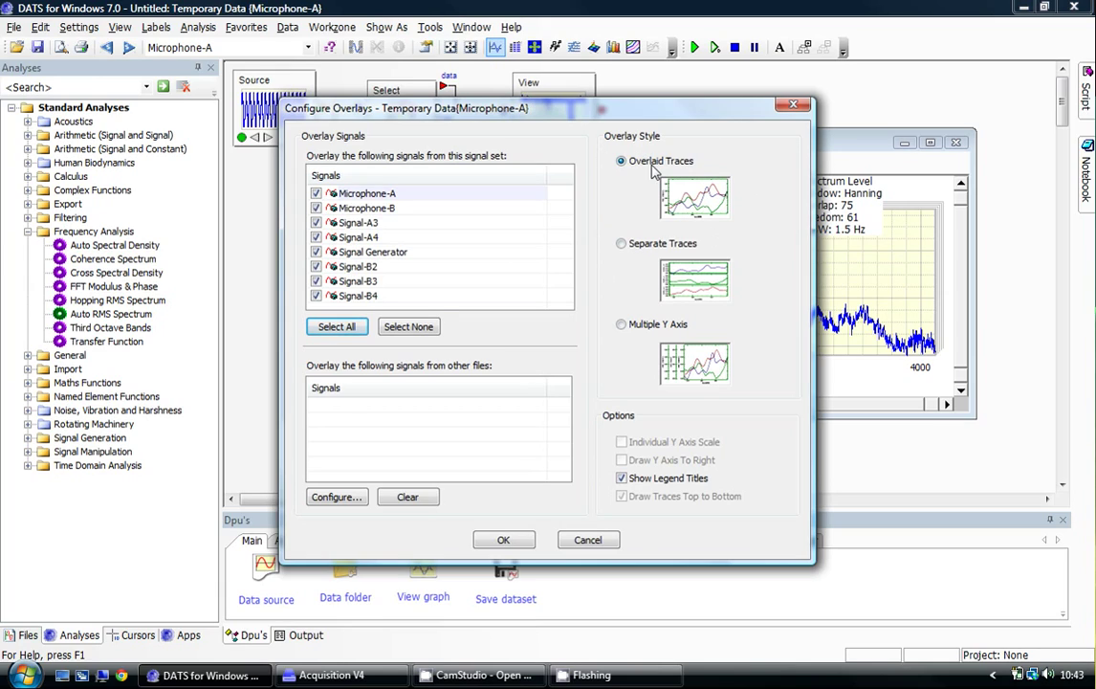
click(503, 539)
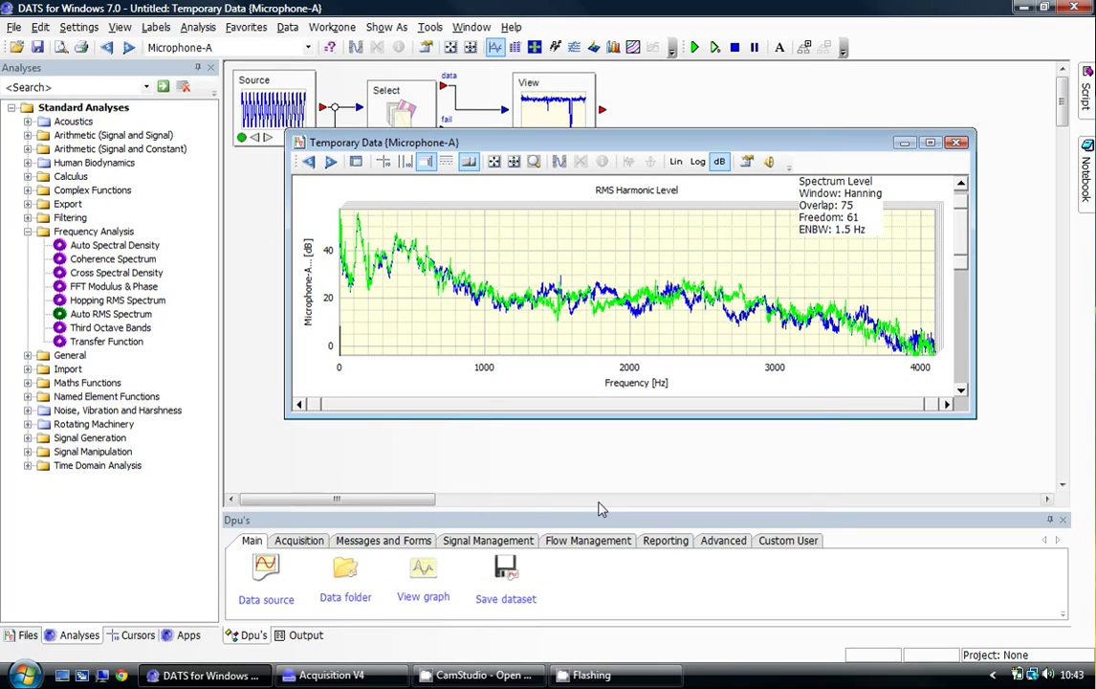
click(514, 162)
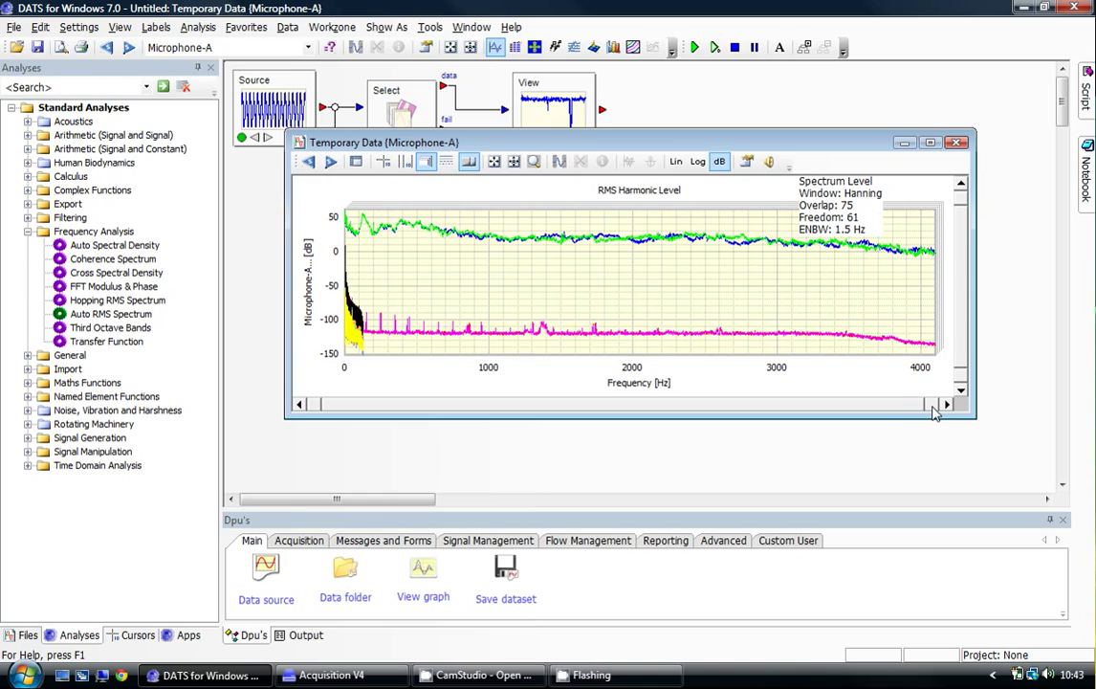
Step: Examine the low-frequency part of the overlaid spectra with a single cursor and close the graph window
drag(935, 409, 398, 414)
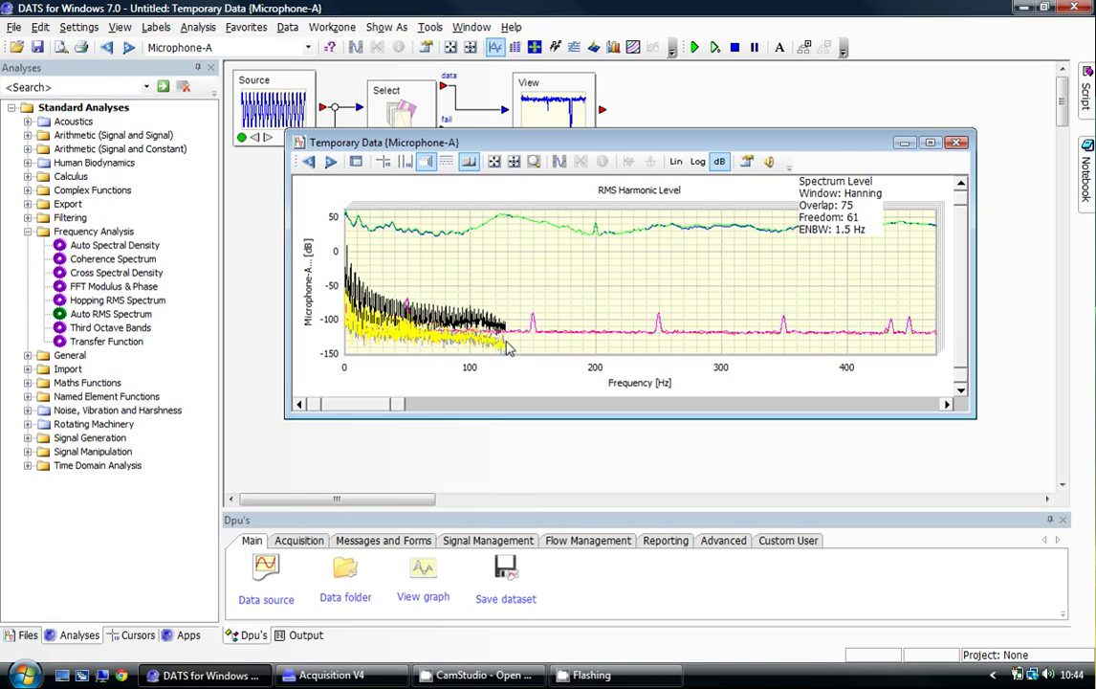
click(383, 161)
drag(542, 235, 452, 256)
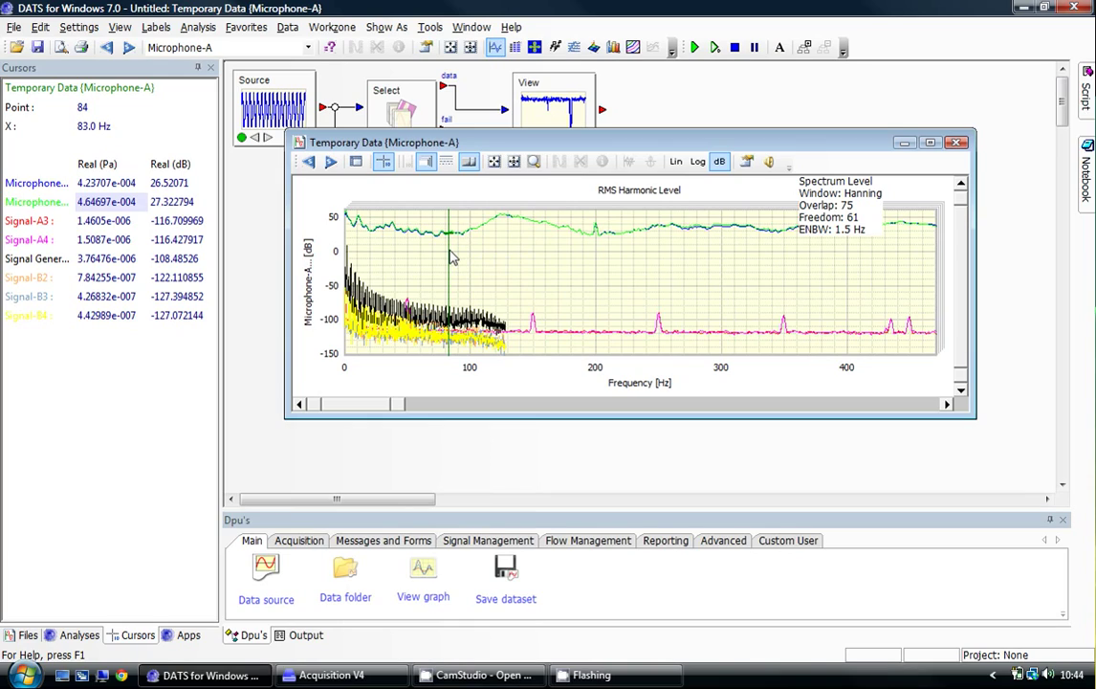
drag(453, 256, 454, 258)
click(356, 159)
click(958, 144)
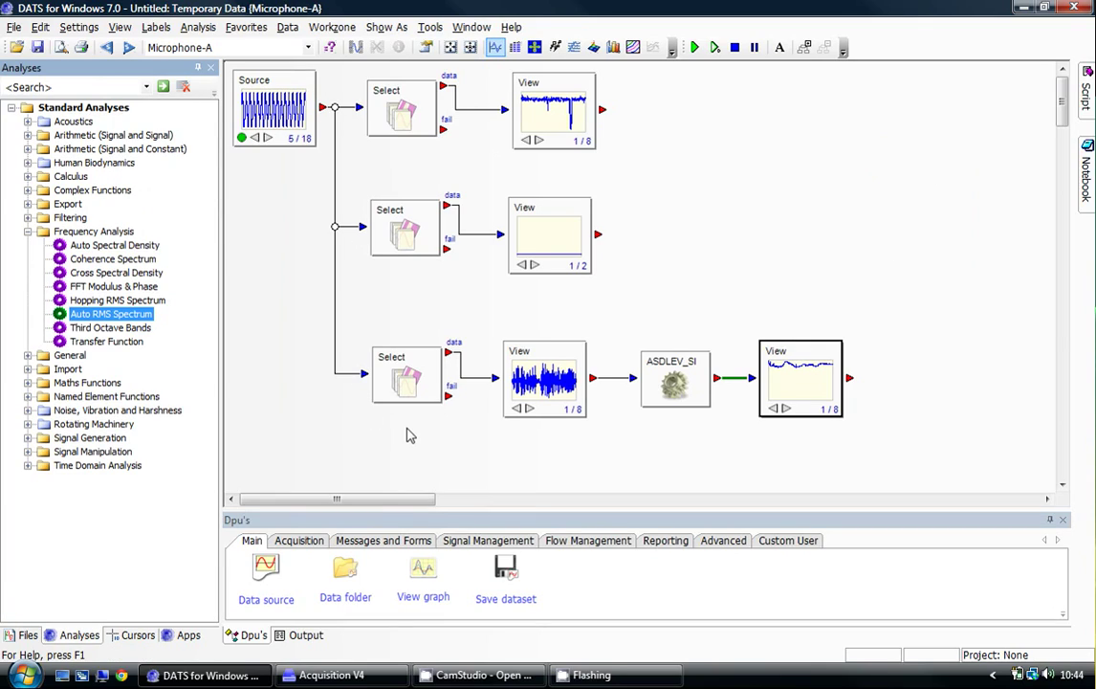
Step: Save the worksheet to the Desktop as a DATS Worksheets file named Worksheet
click(403, 463)
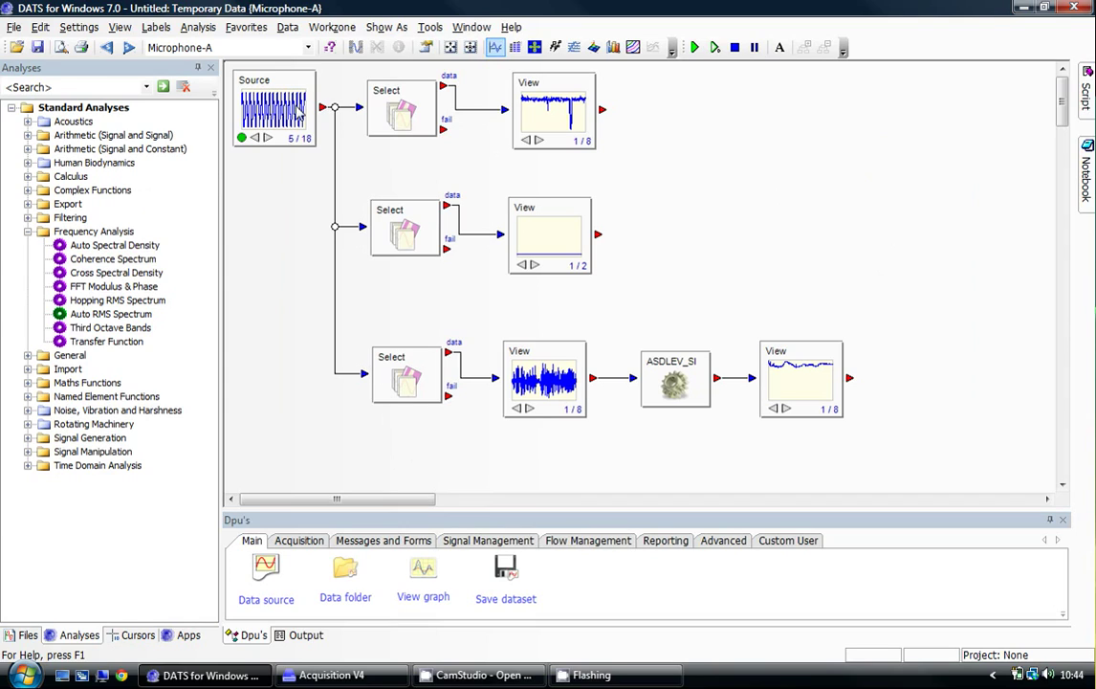
click(13, 27)
click(86, 166)
text(Worksheet)
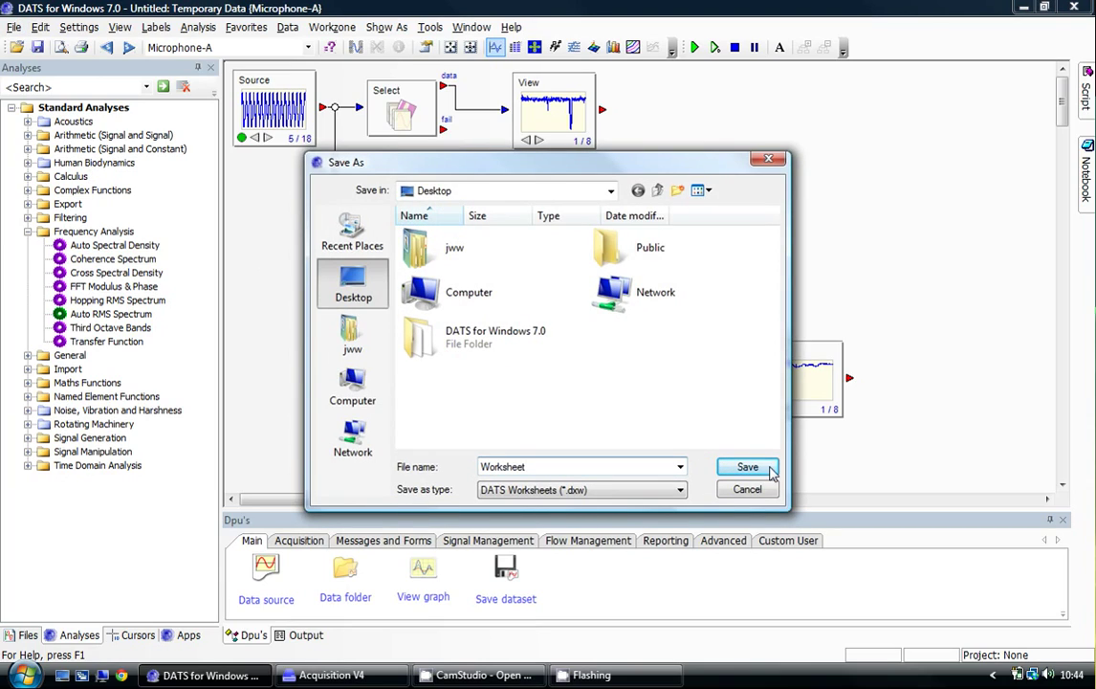